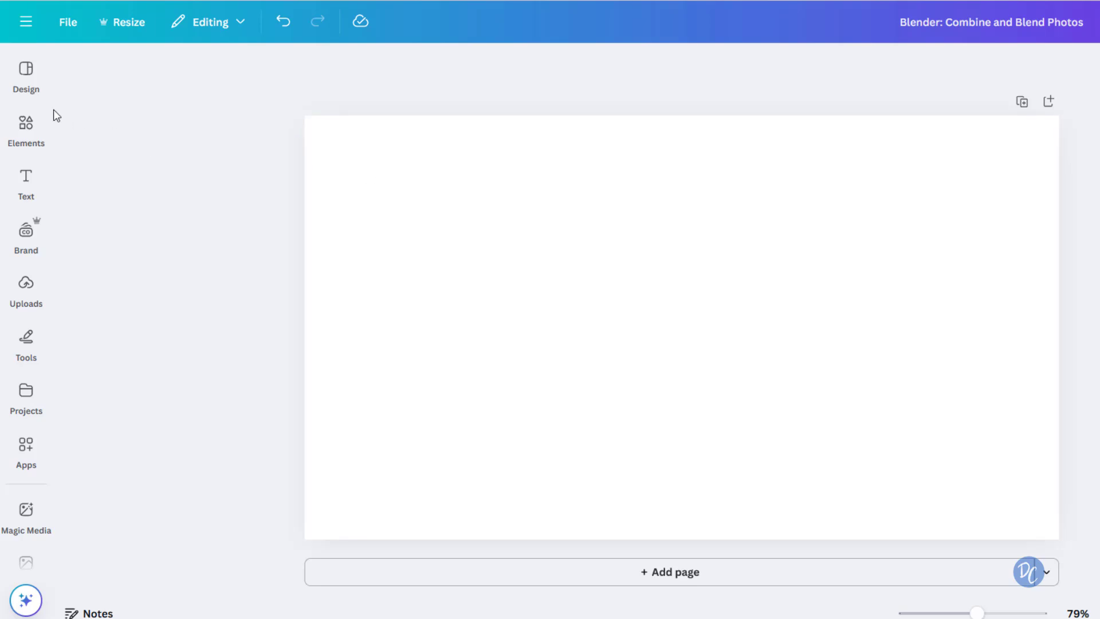
- Search the elements library for "business woman" photos
{"action": "left_click", "coordinate": [27, 124]}
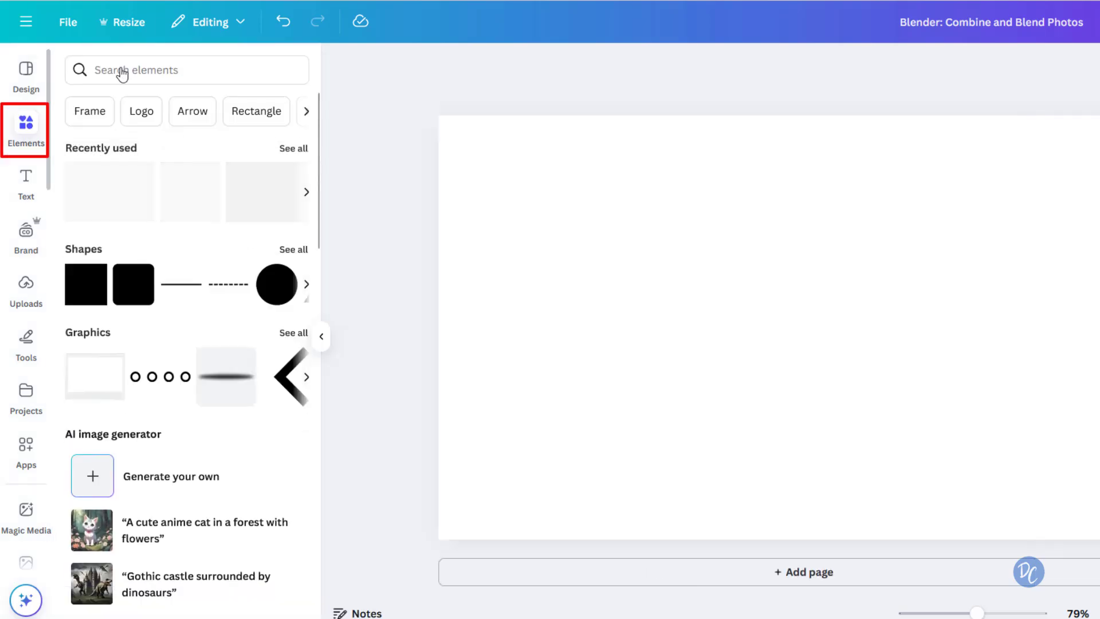
{"action": "left_click", "coordinate": [167, 69]}
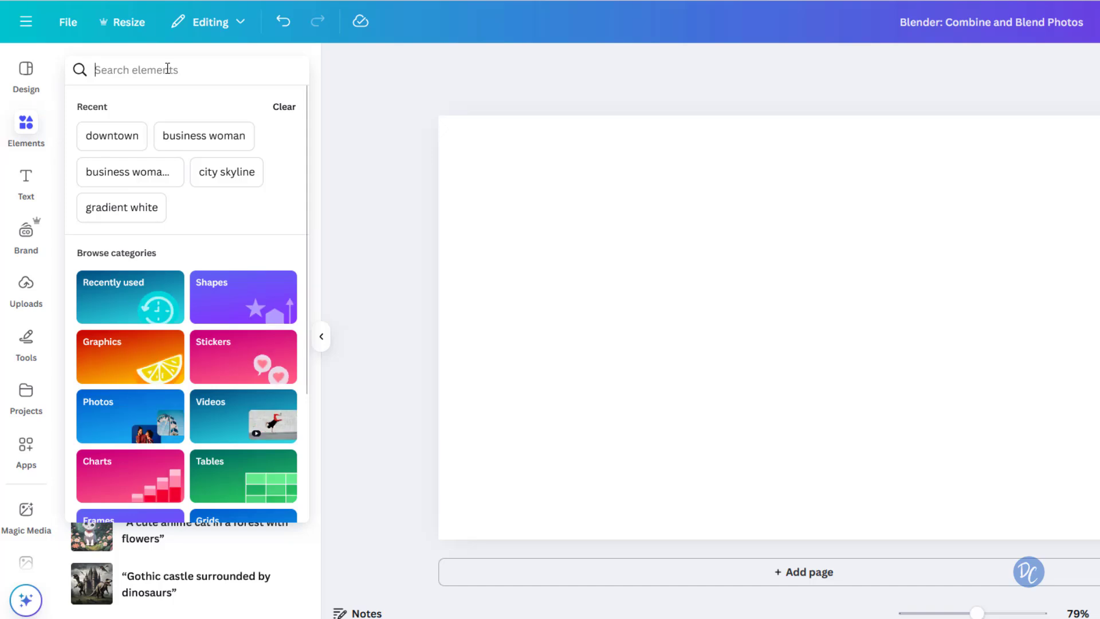
{"action": "type", "text": "bu"}
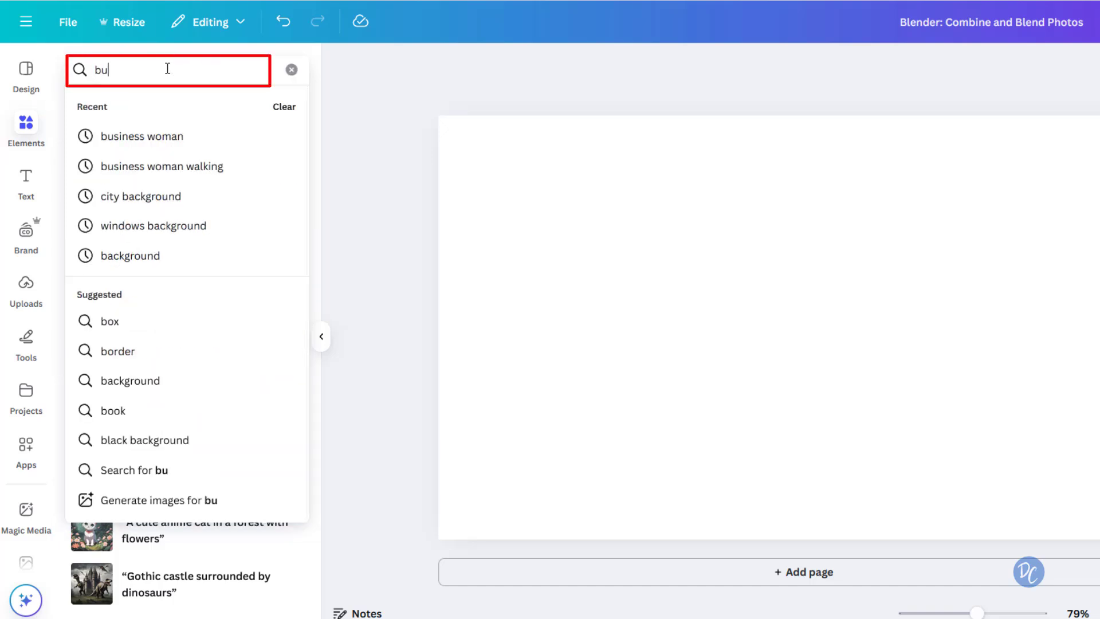
{"action": "type", "text": "siness woman"}
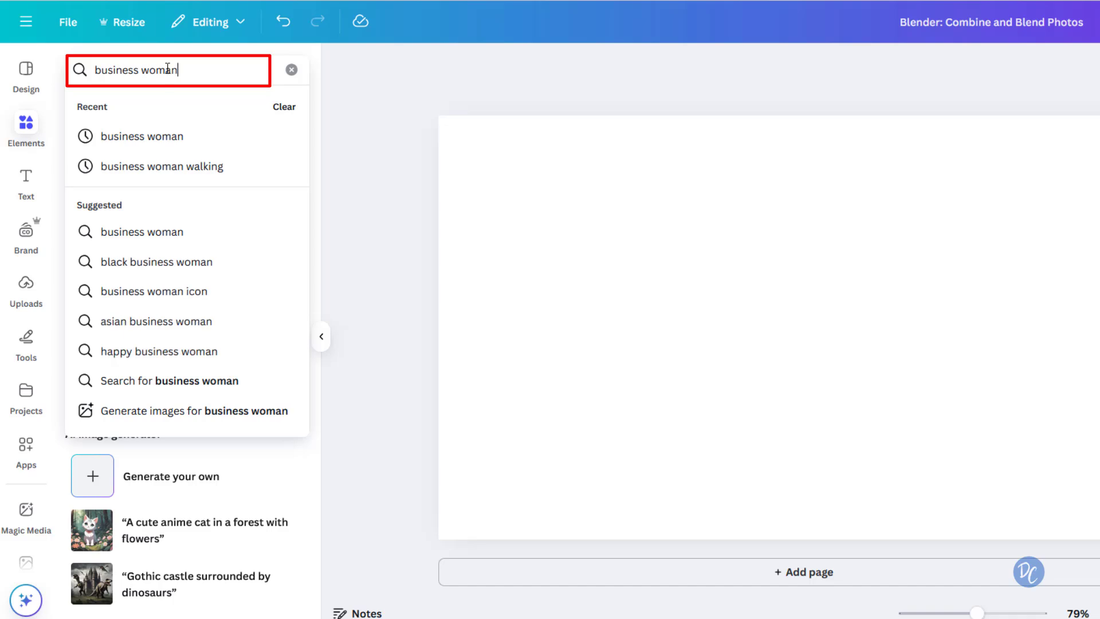
{"action": "key", "text": "Return"}
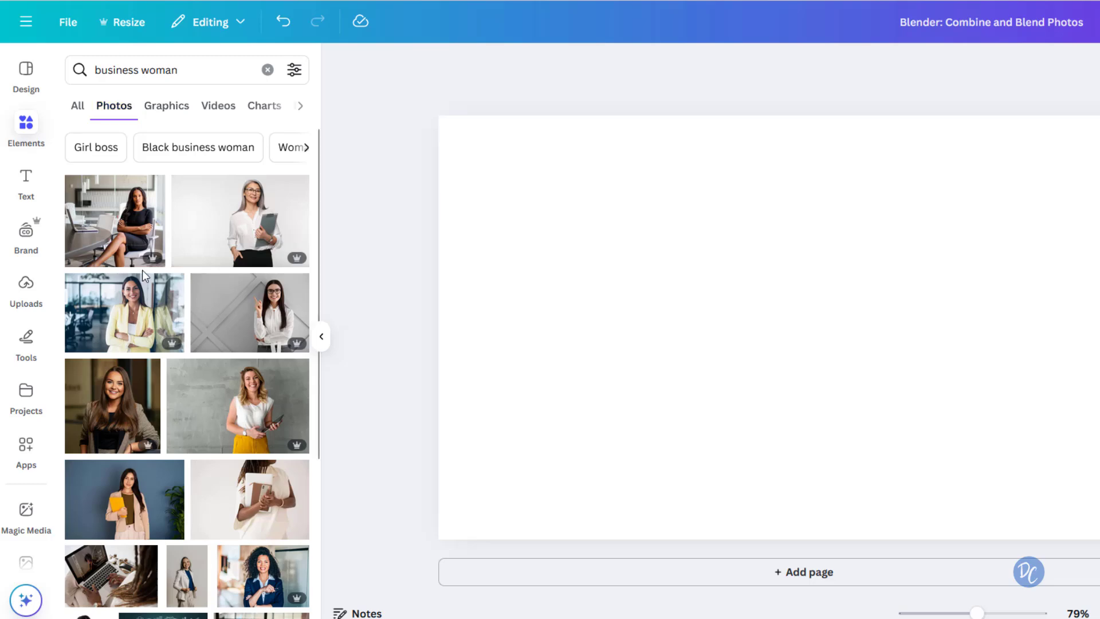
- Insert the portrait of the long-haired woman in a plaid blazer and enlarge it to cover the whole first page
{"action": "scroll", "coordinate": [142, 270], "scroll_direction": "down", "scroll_amount": 1}
{"action": "left_click", "coordinate": [100, 326]}
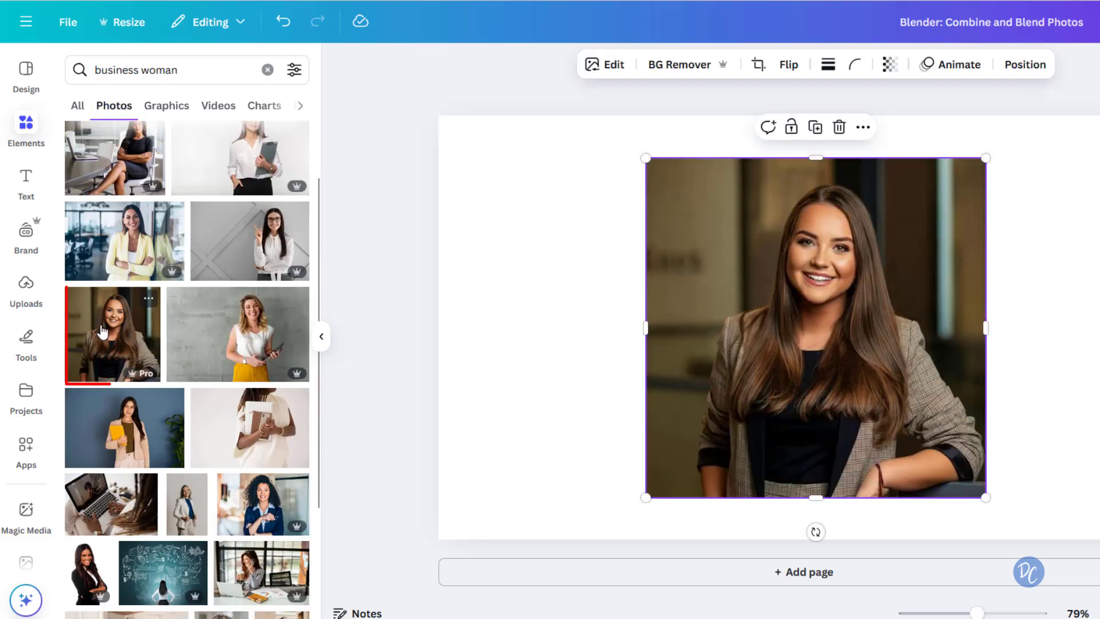
{"action": "left_click_drag", "start_coordinate": [690, 207], "coordinate": [481, 159]}
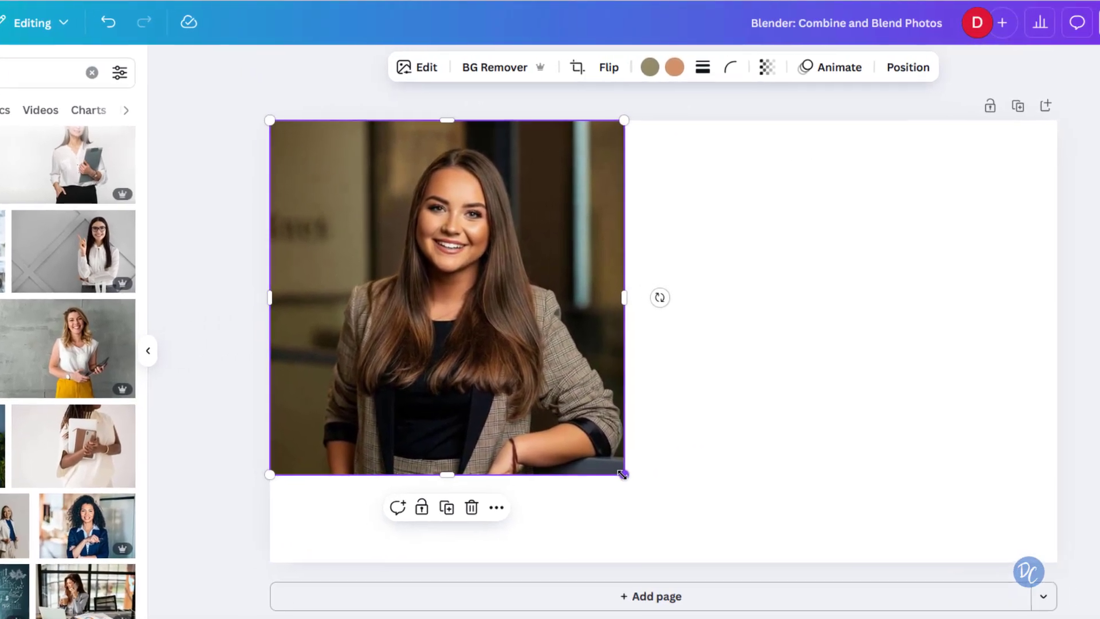
{"action": "left_click_drag", "start_coordinate": [779, 455], "coordinate": [1061, 581]}
{"action": "left_click_drag", "start_coordinate": [898, 612], "coordinate": [985, 618]}
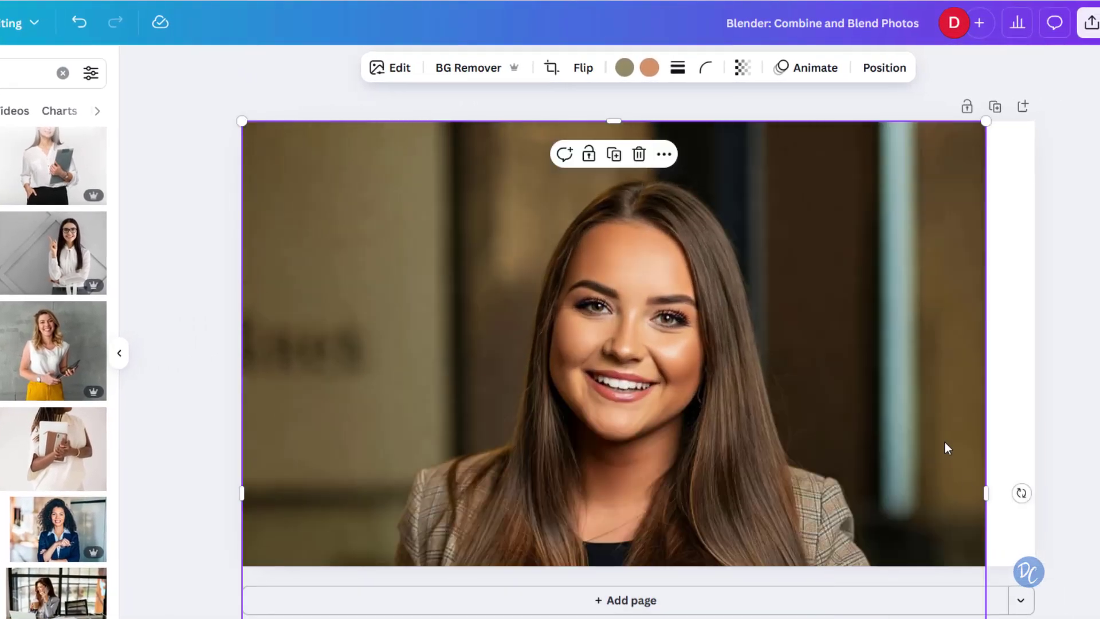
{"action": "left_click_drag", "start_coordinate": [984, 494], "coordinate": [1035, 493]}
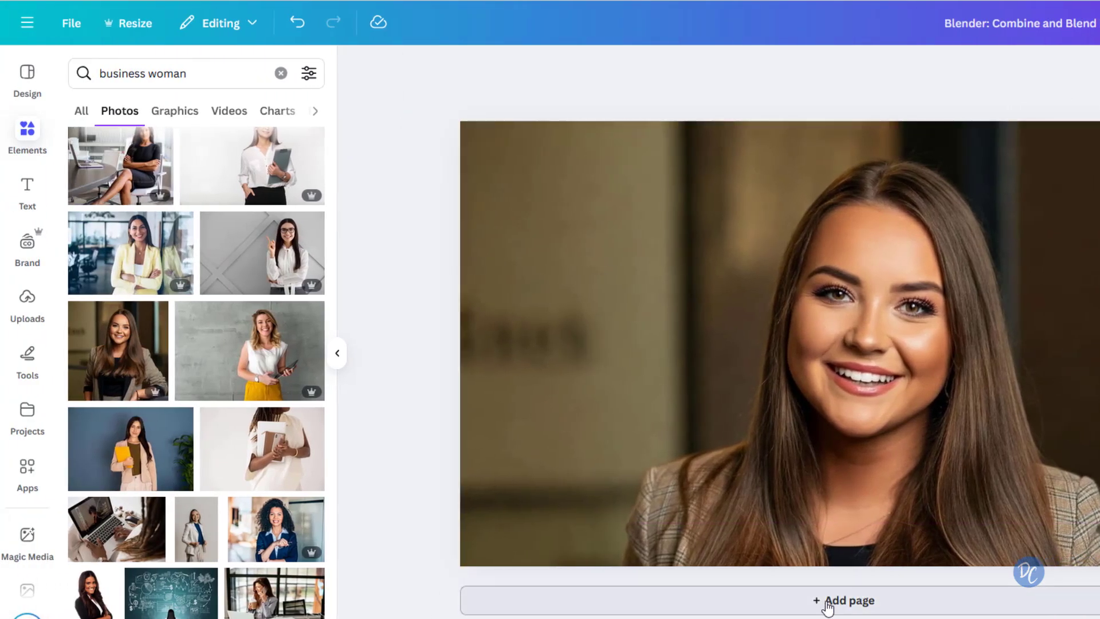
- Add a second page and search the photo library for "downtown"
{"action": "left_click", "coordinate": [828, 602]}
{"action": "left_click", "coordinate": [165, 76]}
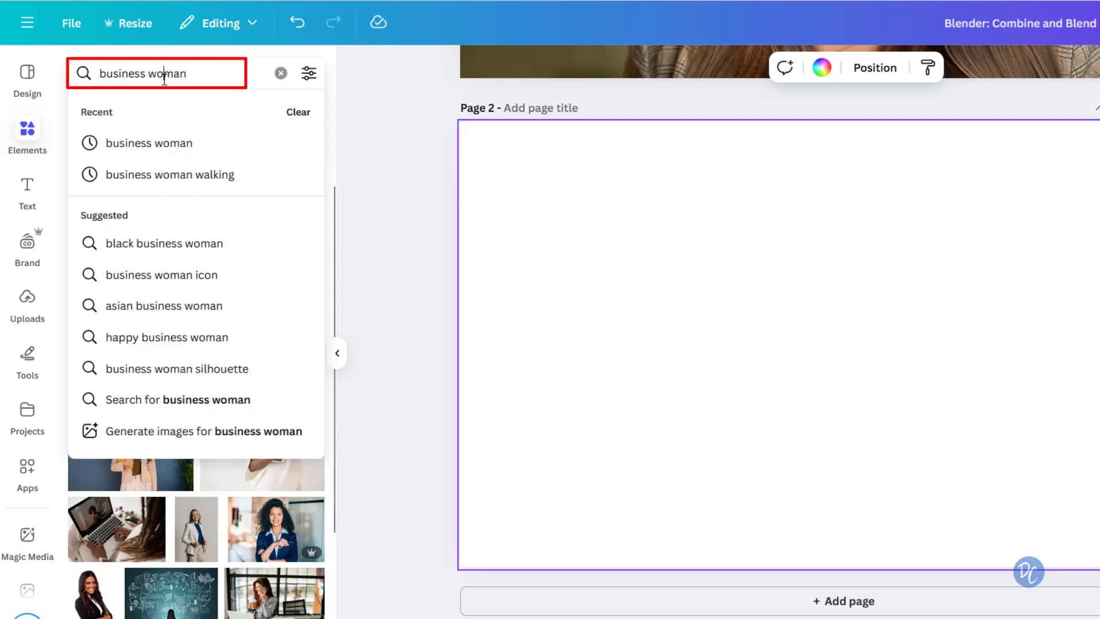
{"action": "triple_click", "coordinate": [164, 78]}
{"action": "type", "text": "downtown"}
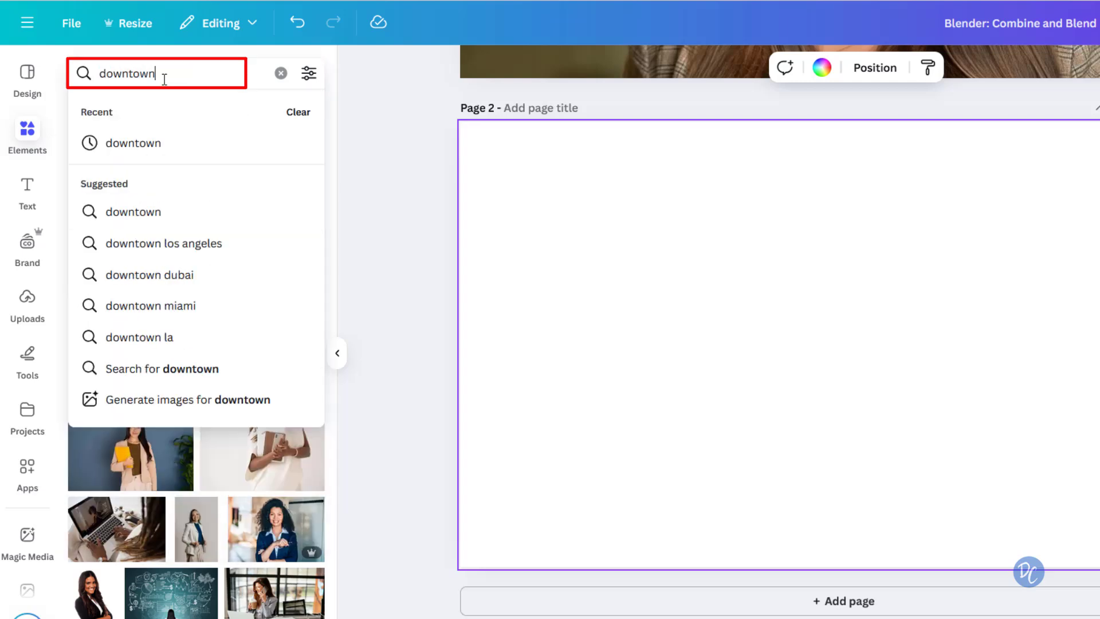
{"action": "left_click", "coordinate": [171, 149]}
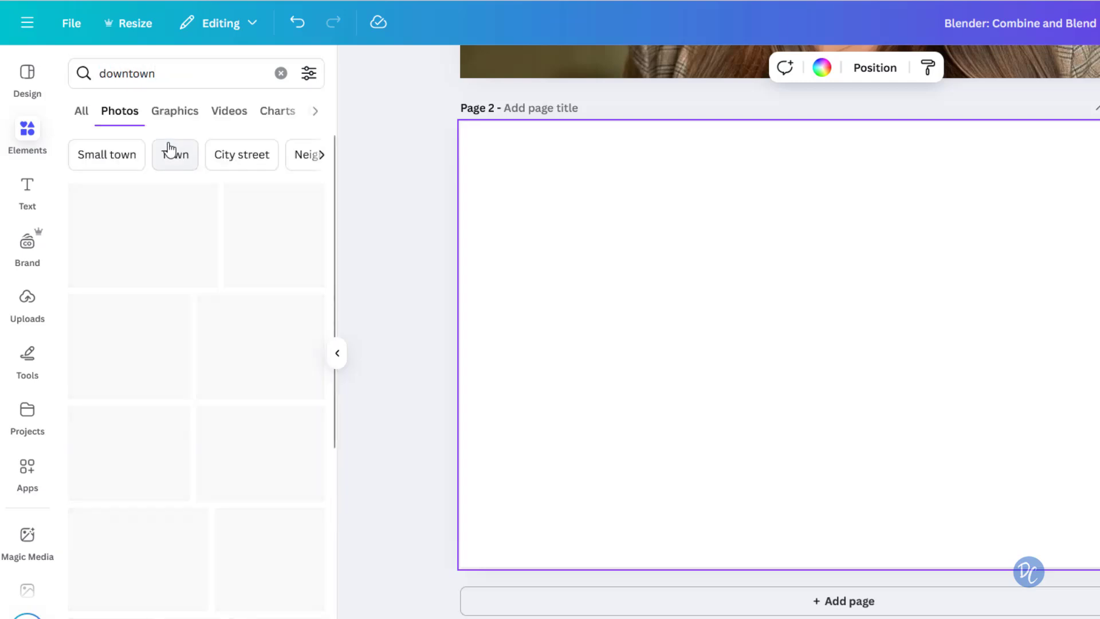
- Insert the downtown street photo with string lights on page 2 and enlarge it to fill the page
{"action": "left_click", "coordinate": [179, 247]}
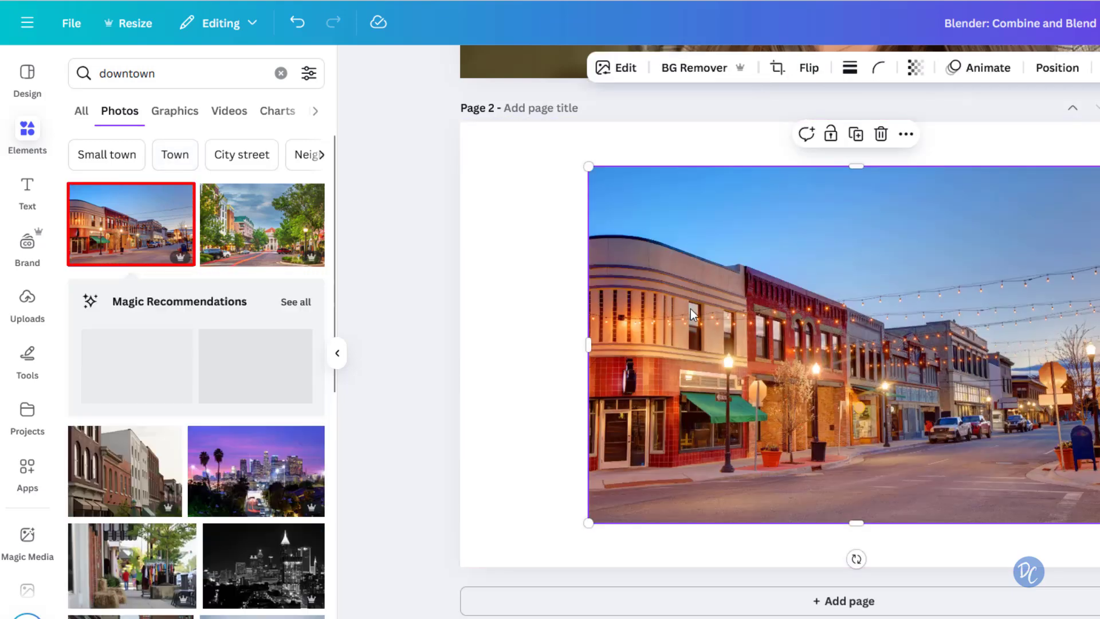
{"action": "left_click_drag", "start_coordinate": [692, 314], "coordinate": [561, 264]}
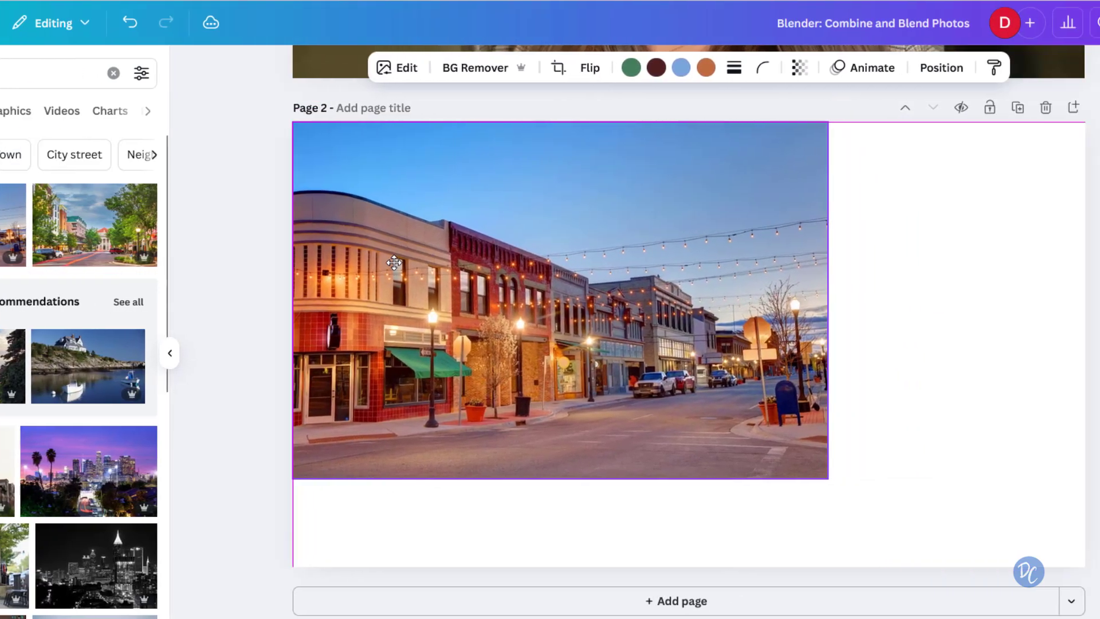
{"action": "left_click_drag", "start_coordinate": [828, 478], "coordinate": [1070, 581]}
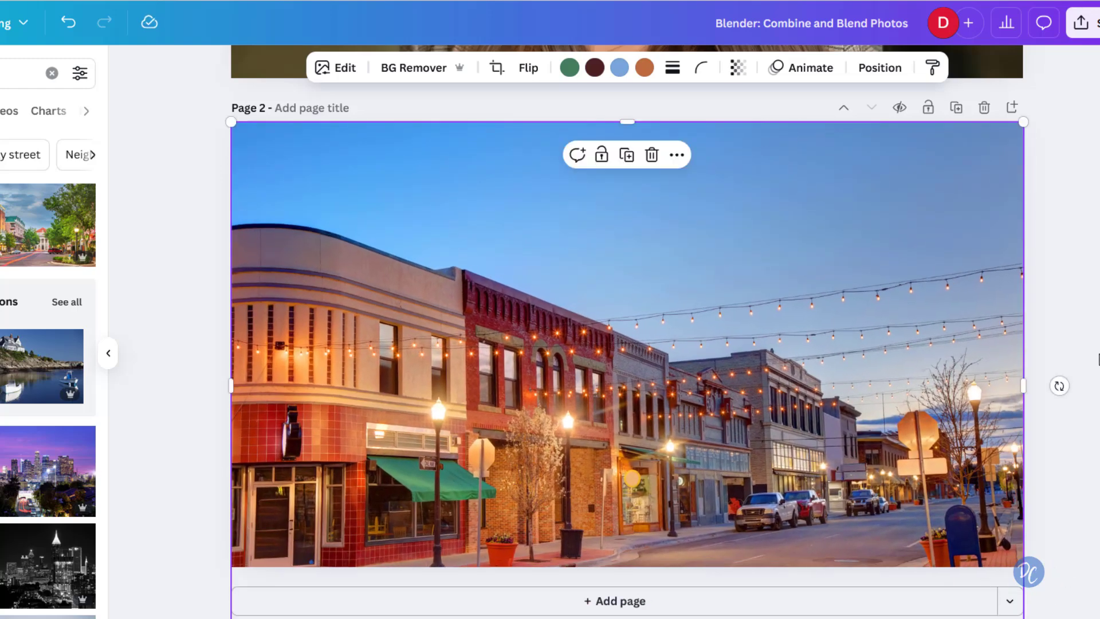
{"action": "left_click", "coordinate": [1085, 345]}
- Copy the woman's portrait from page 1 and paste it over the street photo on page 2
{"action": "scroll", "coordinate": [1085, 346], "scroll_direction": "up", "scroll_amount": 3}
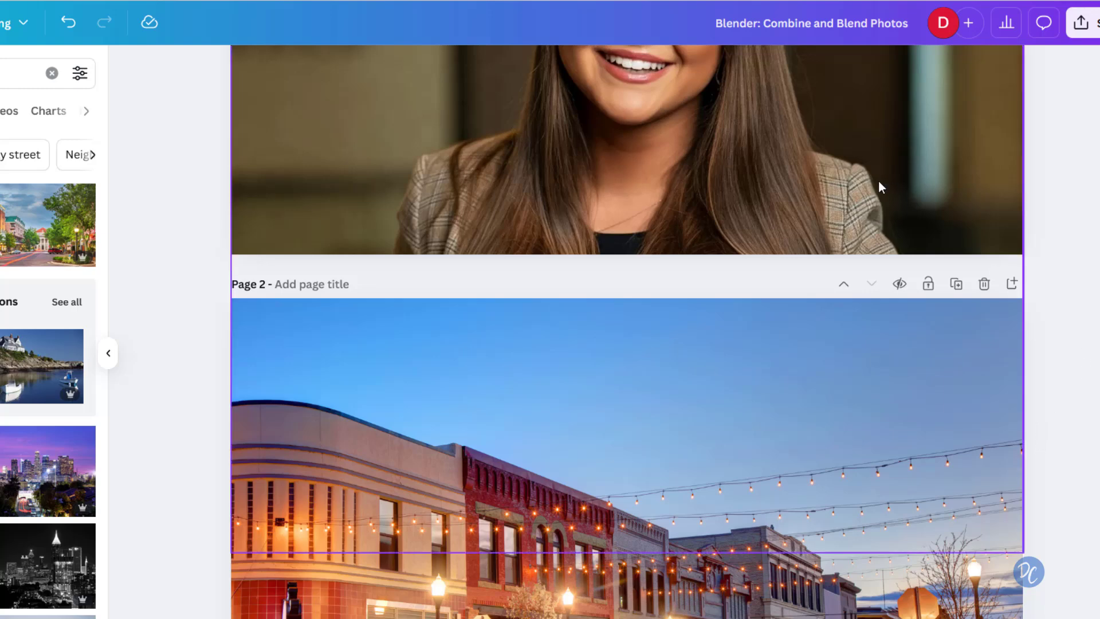
{"action": "scroll", "coordinate": [1064, 218], "scroll_direction": "up", "scroll_amount": 3}
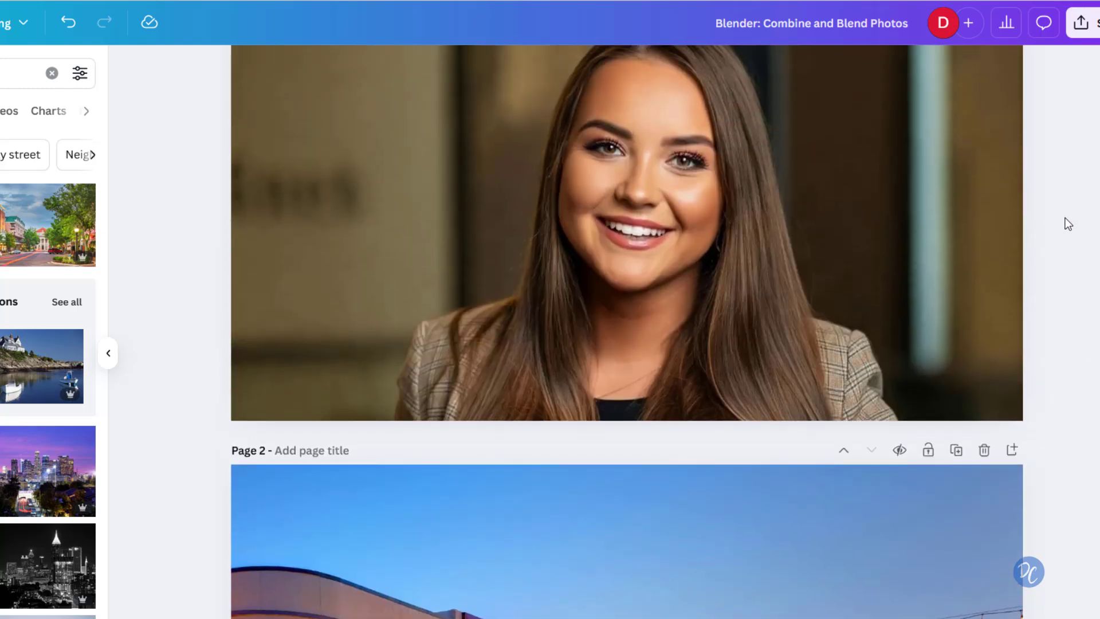
{"action": "right_click", "coordinate": [720, 202]}
{"action": "left_click", "coordinate": [776, 189]}
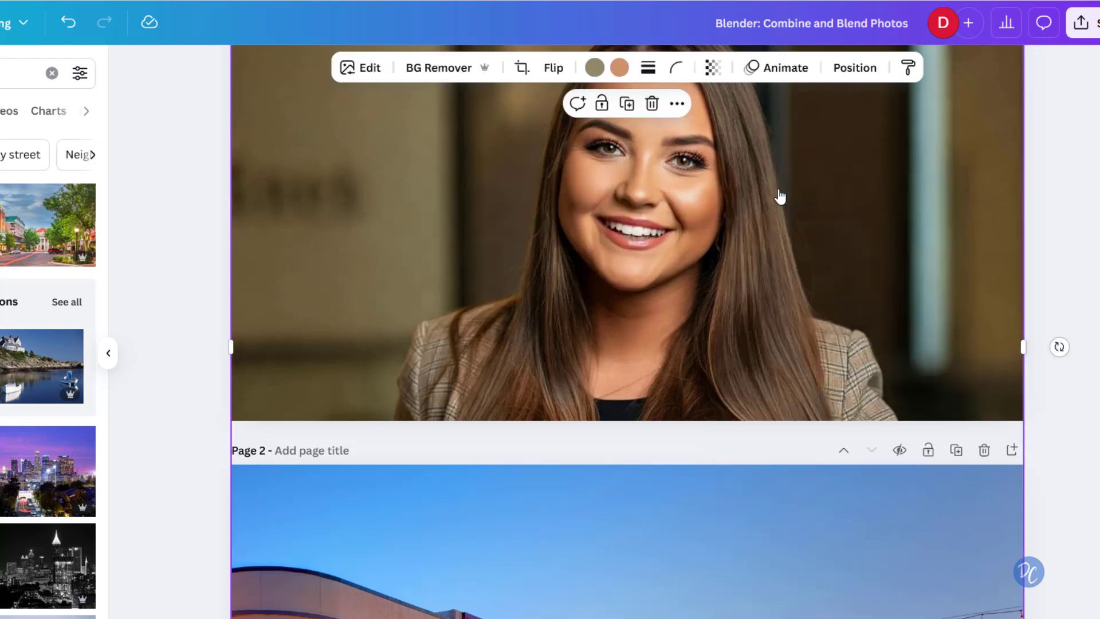
{"action": "scroll", "coordinate": [779, 197], "scroll_direction": "down", "scroll_amount": 4}
{"action": "left_click", "coordinate": [629, 378]}
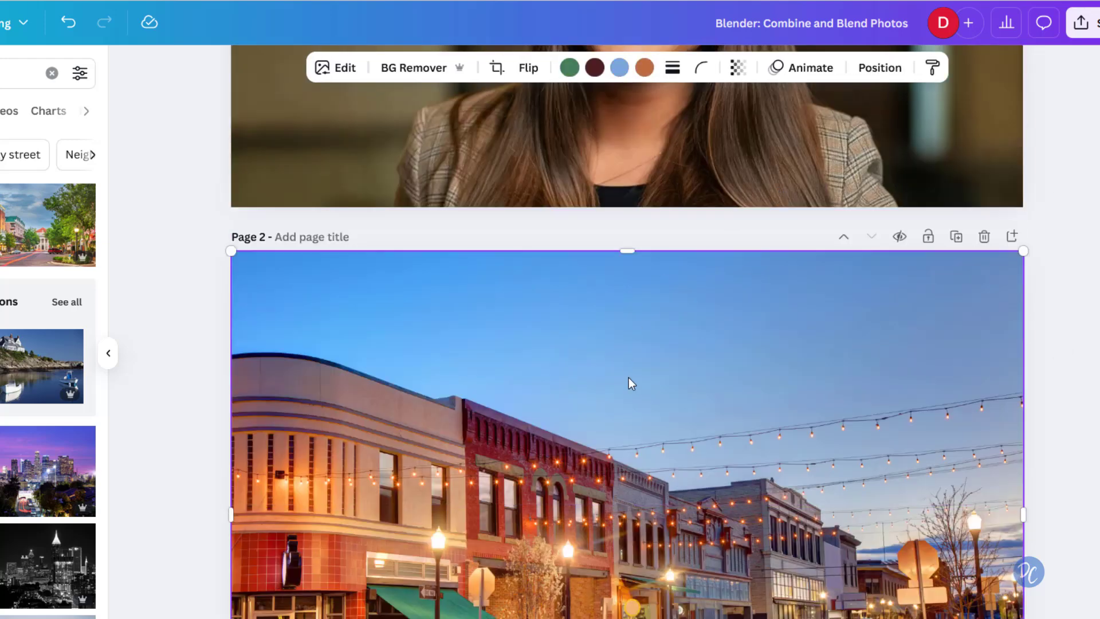
{"action": "right_click", "coordinate": [595, 524]}
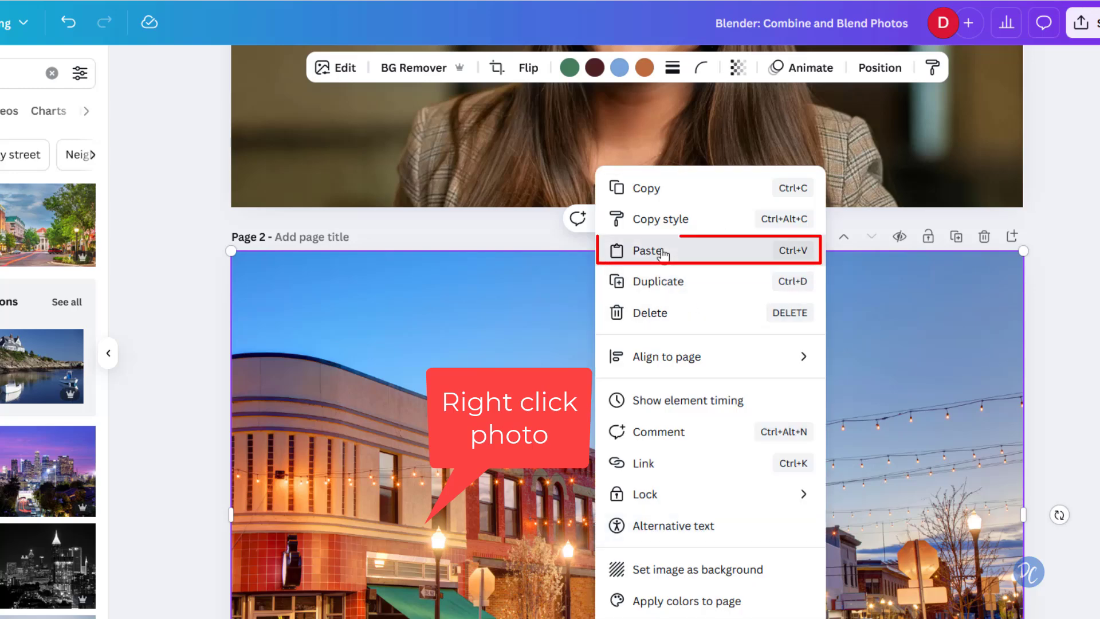
{"action": "left_click", "coordinate": [647, 250]}
- Duplicate page 2 with its two stacked photos
{"action": "scroll", "coordinate": [1051, 373], "scroll_direction": "down", "scroll_amount": 2}
{"action": "scroll", "coordinate": [1051, 374], "scroll_direction": "up", "scroll_amount": 1}
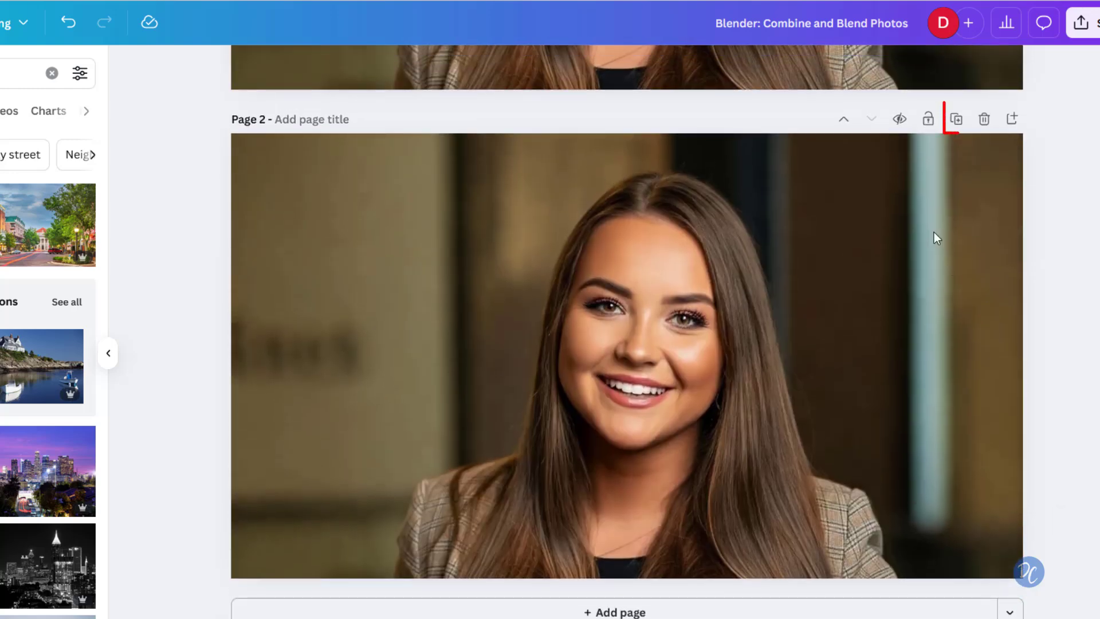
{"action": "left_click", "coordinate": [956, 122]}
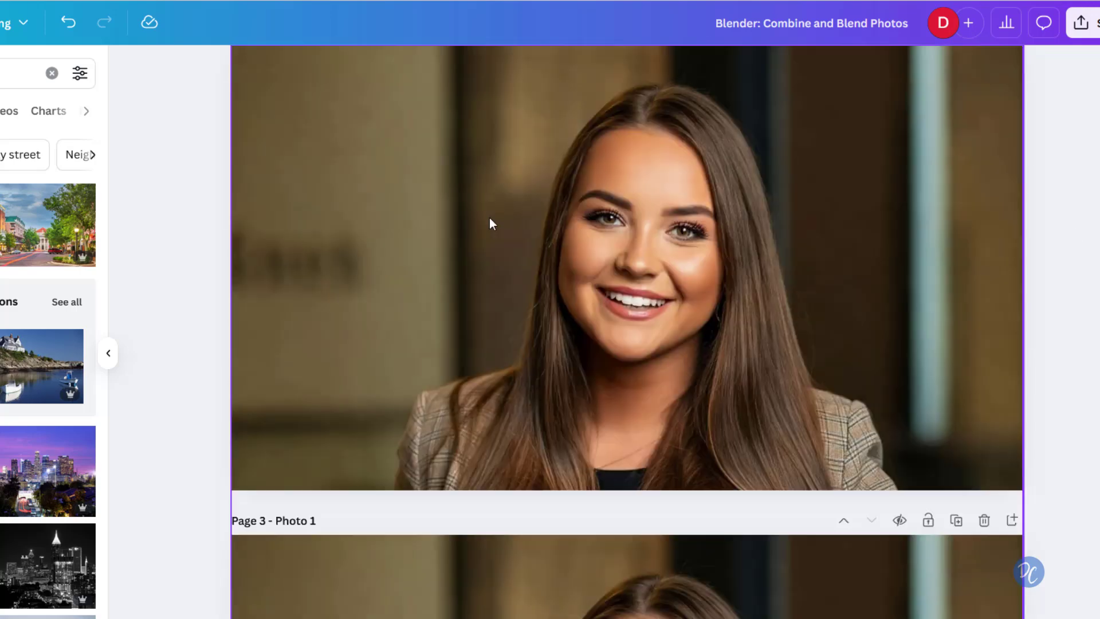
- Send the woman's portrait on page 2 to the back of the layers, and undo that layer change
{"action": "left_click", "coordinate": [490, 222]}
{"action": "scroll", "coordinate": [490, 222], "scroll_direction": "up", "scroll_amount": 1}
{"action": "mouse_move", "coordinate": [441, 228]}
{"action": "left_mouse_down"}
{"action": "mouse_move", "coordinate": [518, 246]}
{"action": "mouse_move", "coordinate": [687, 242]}
{"action": "mouse_move", "coordinate": [526, 243]}
{"action": "mouse_move", "coordinate": [440, 227]}
{"action": "left_mouse_up"}
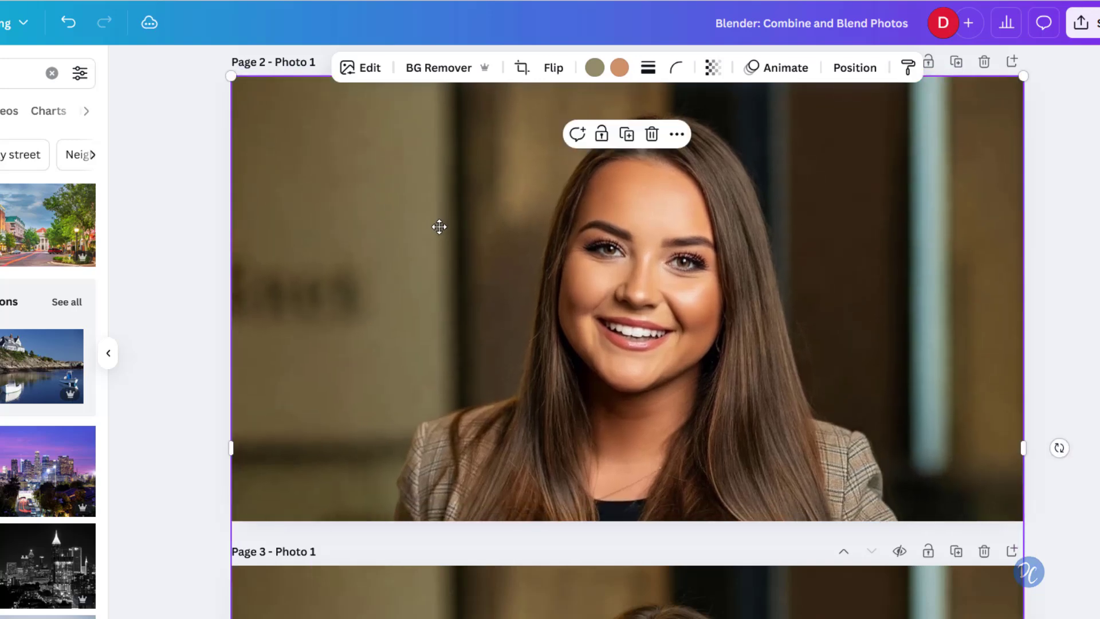
{"action": "right_click", "coordinate": [440, 229]}
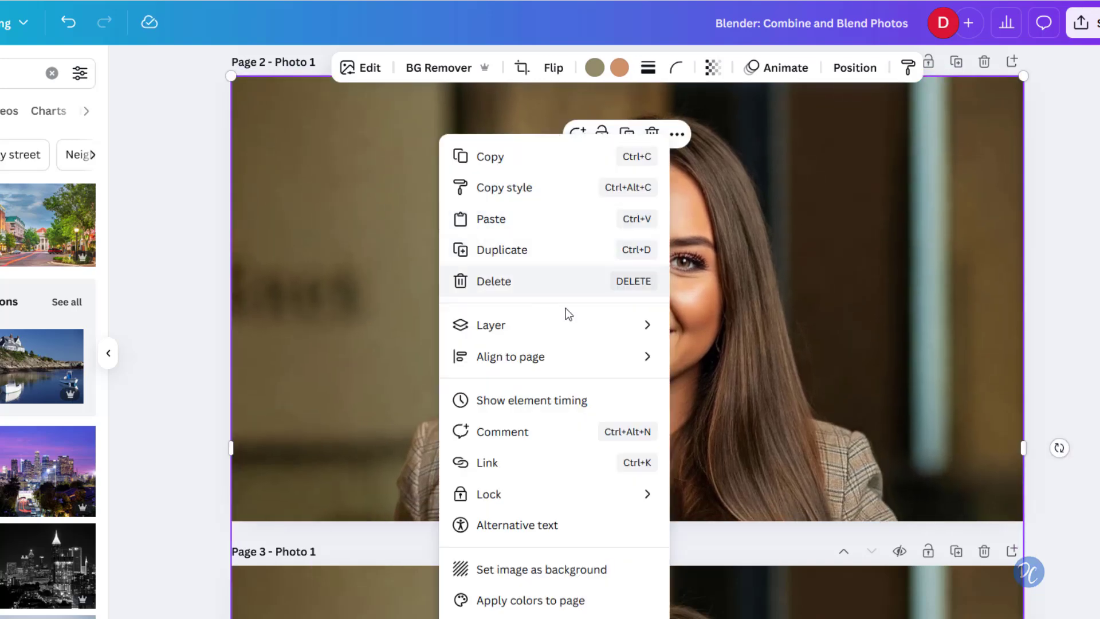
{"action": "mouse_move", "coordinate": [602, 342]}
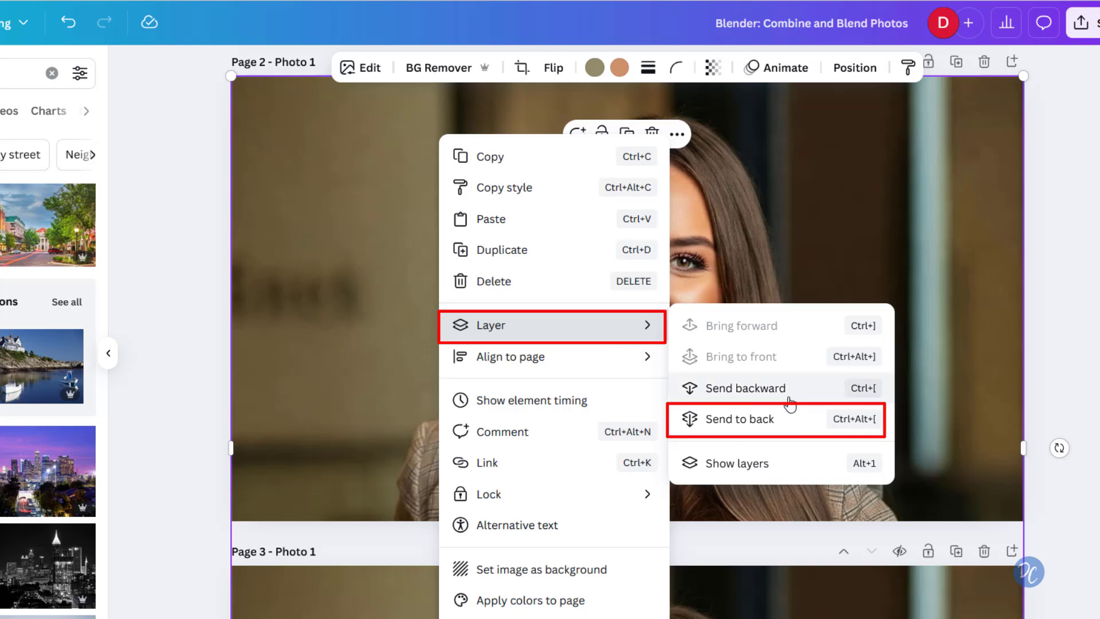
{"action": "left_click", "coordinate": [784, 426]}
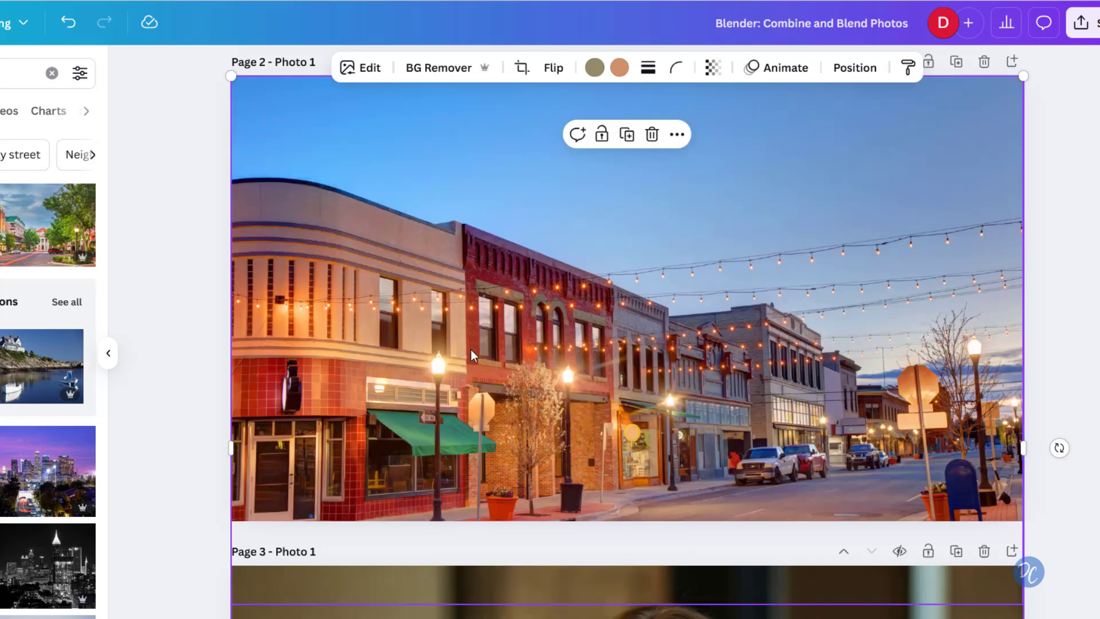
{"action": "left_click", "coordinate": [70, 23]}
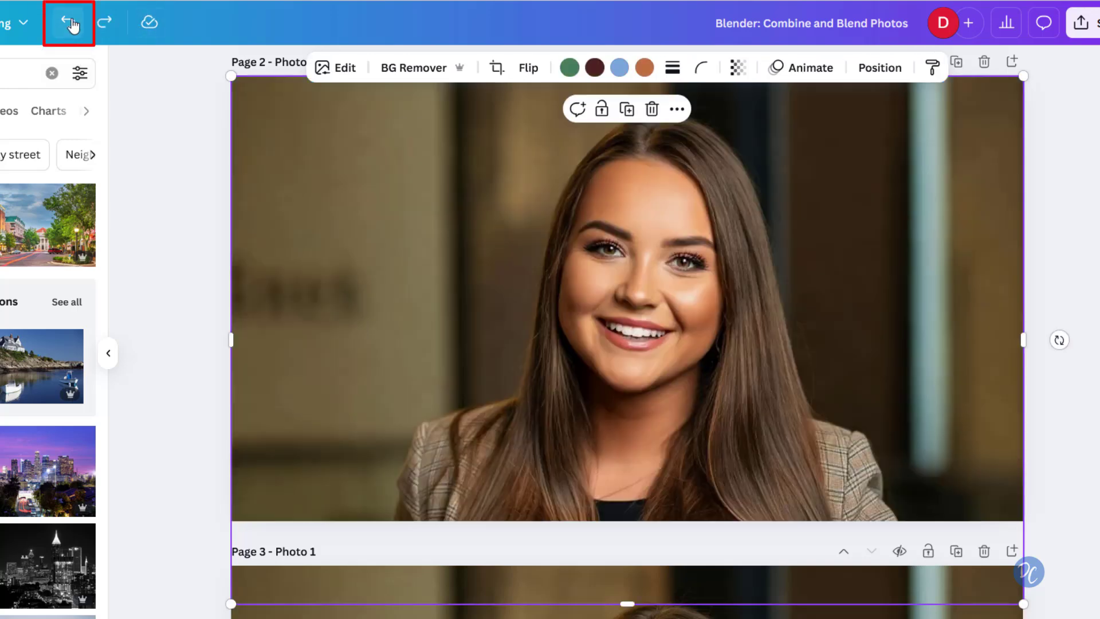
{"action": "left_click", "coordinate": [182, 198]}
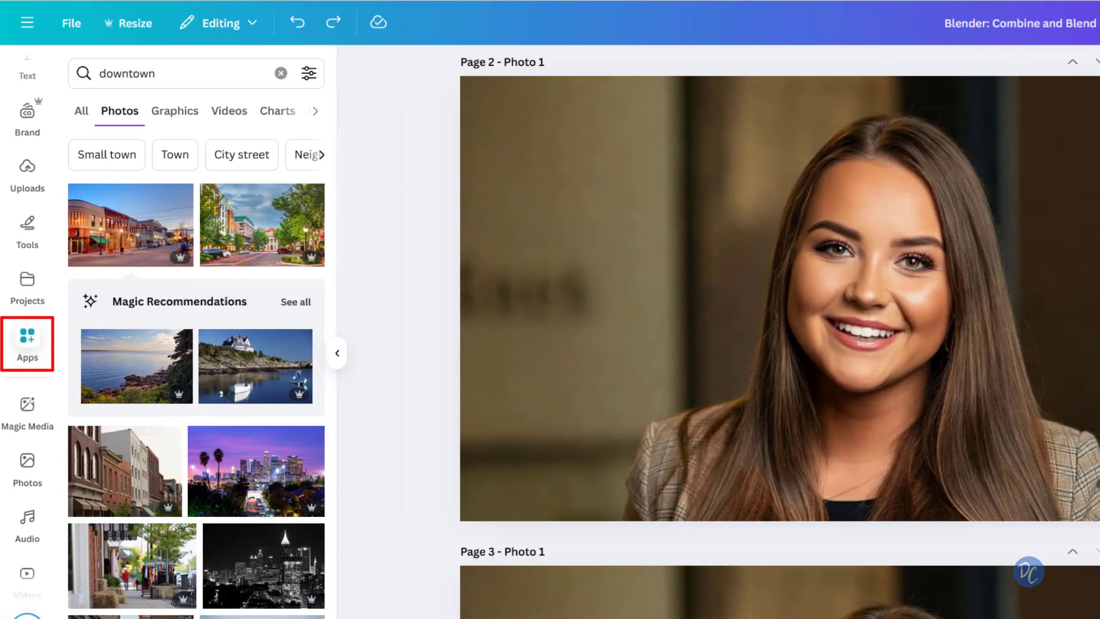
- Search the apps for "blender" and open Image Blender
{"action": "left_click", "coordinate": [27, 343]}
{"action": "left_click", "coordinate": [197, 75]}
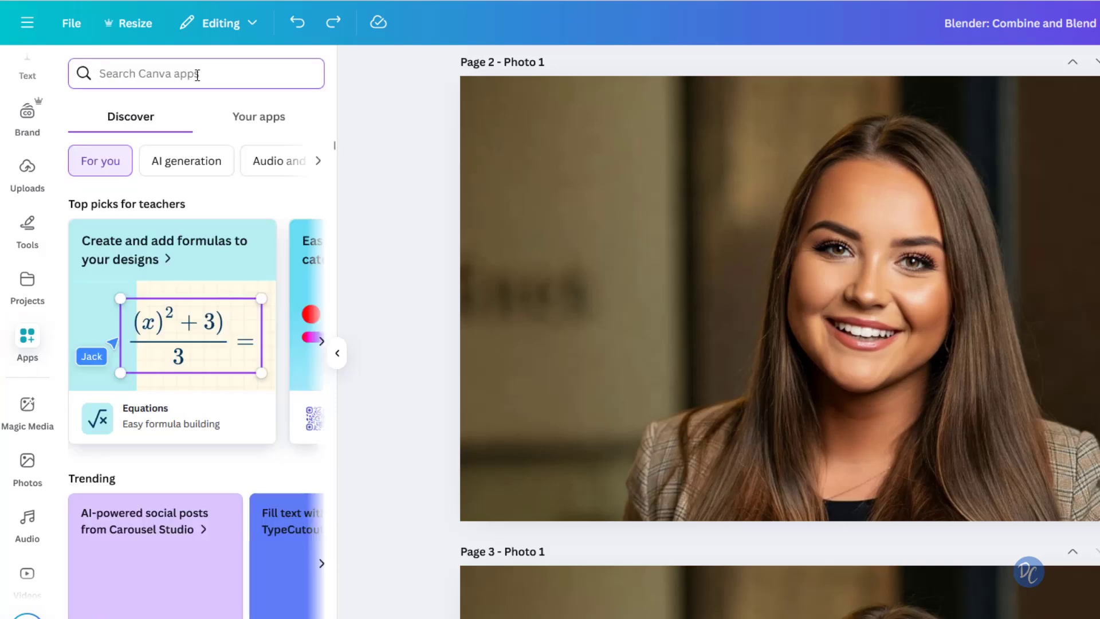
{"action": "type", "text": "blender"}
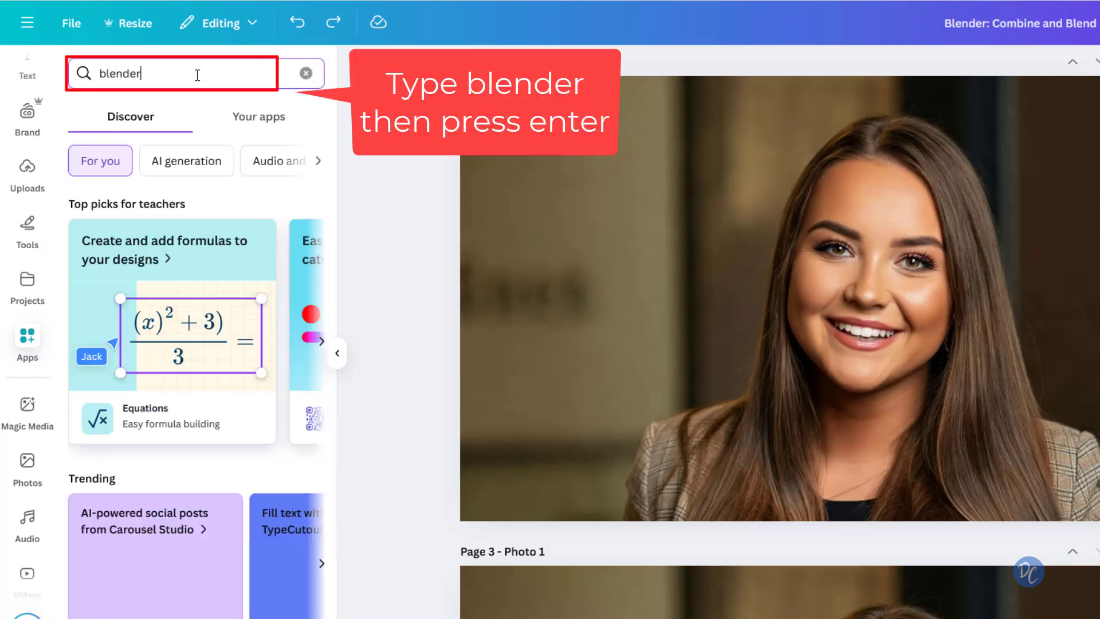
{"action": "key", "text": "Return"}
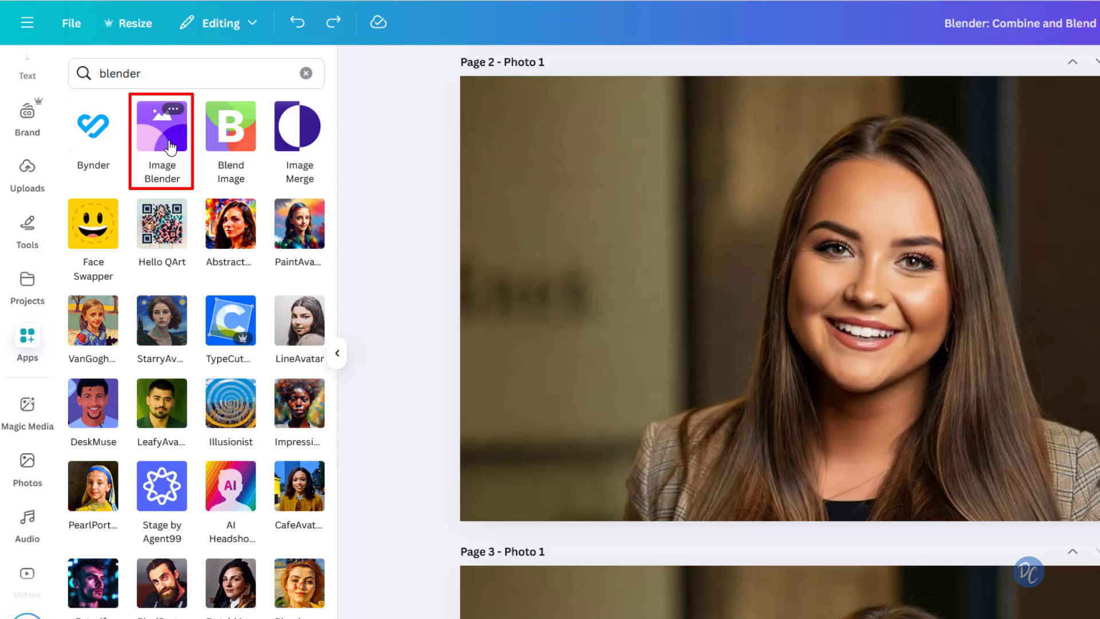
{"action": "left_click", "coordinate": [170, 147]}
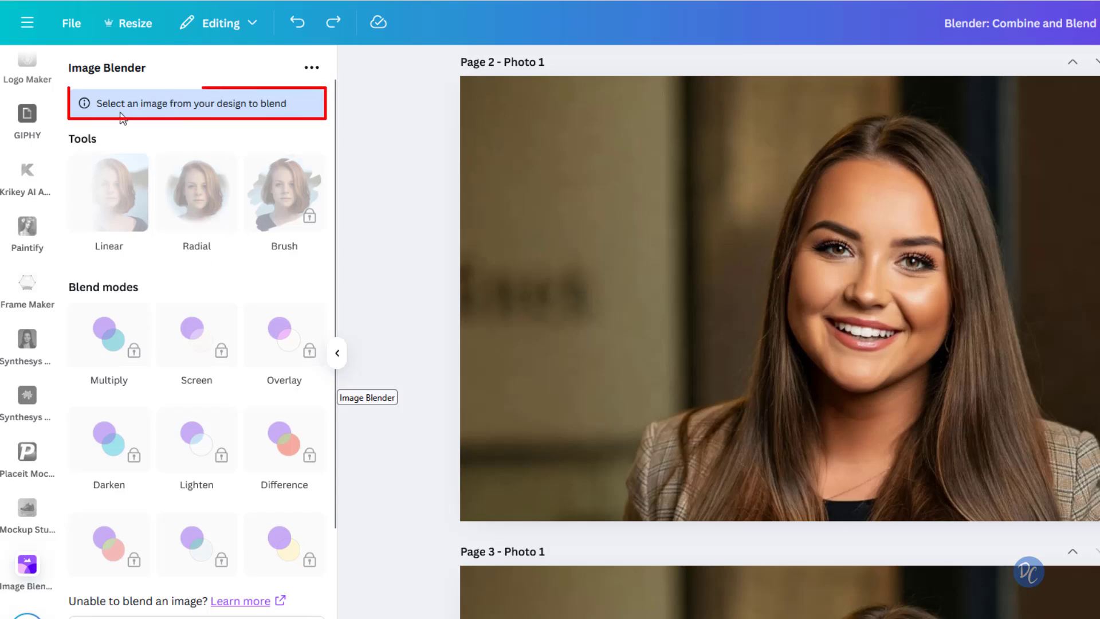
- Start a Radial blend on page 2's portrait and widen the blend circle so it takes in the woman's head and shoulders
{"action": "left_click", "coordinate": [542, 201]}
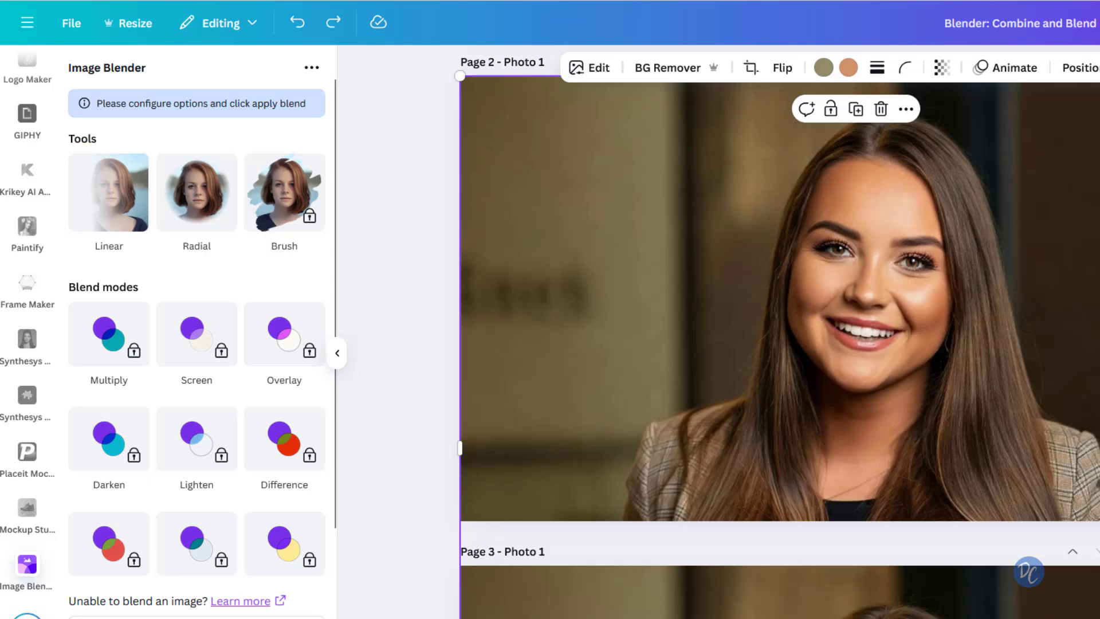
{"action": "left_click", "coordinate": [197, 213]}
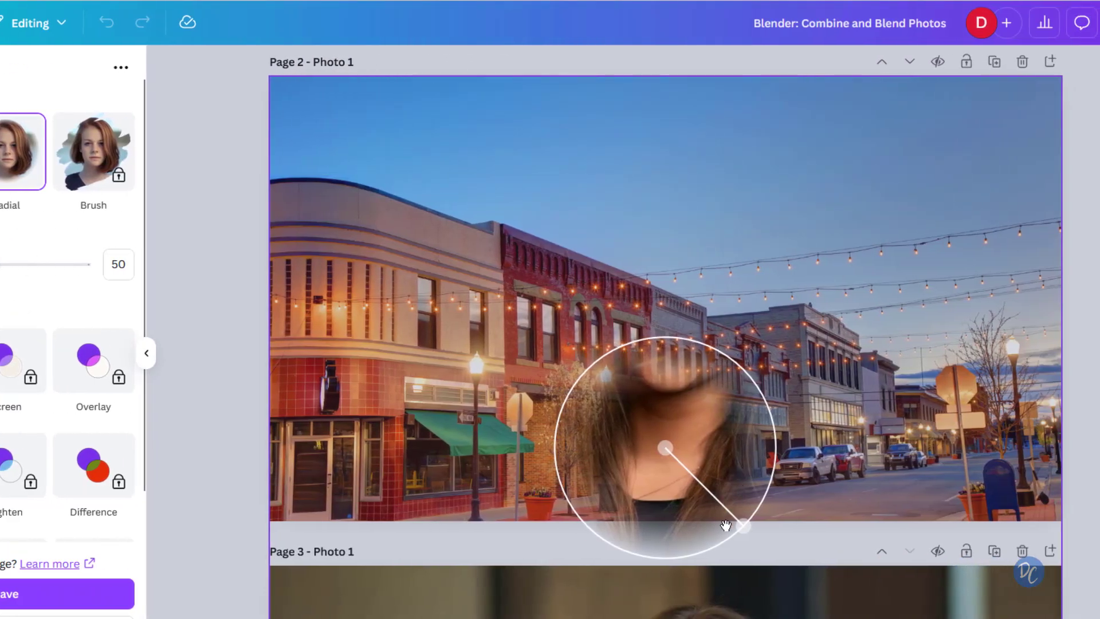
{"action": "left_click_drag", "start_coordinate": [743, 526], "coordinate": [929, 223]}
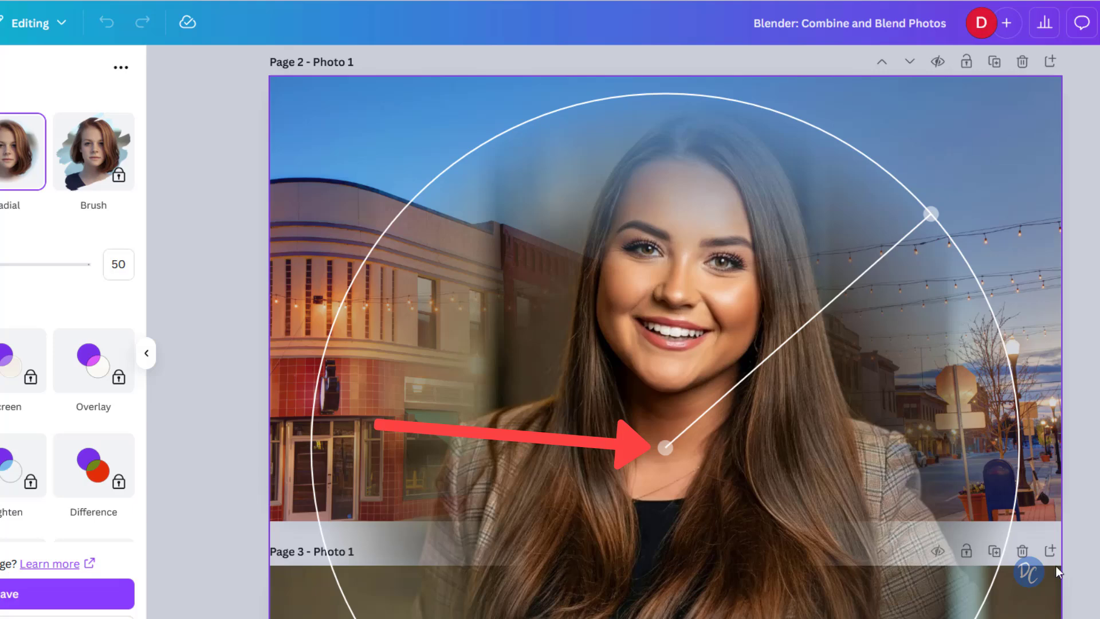
- Recenter the radial blend circle on the woman's chin, fit it around her head, and save the blend at strength 44
{"action": "mouse_move", "coordinate": [665, 452]}
{"action": "left_mouse_down"}
{"action": "mouse_move", "coordinate": [488, 376]}
{"action": "mouse_move", "coordinate": [476, 358]}
{"action": "mouse_move", "coordinate": [527, 384]}
{"action": "mouse_move", "coordinate": [651, 392]}
{"action": "mouse_move", "coordinate": [741, 361]}
{"action": "mouse_move", "coordinate": [699, 358]}
{"action": "mouse_move", "coordinate": [712, 352]}
{"action": "left_mouse_up"}
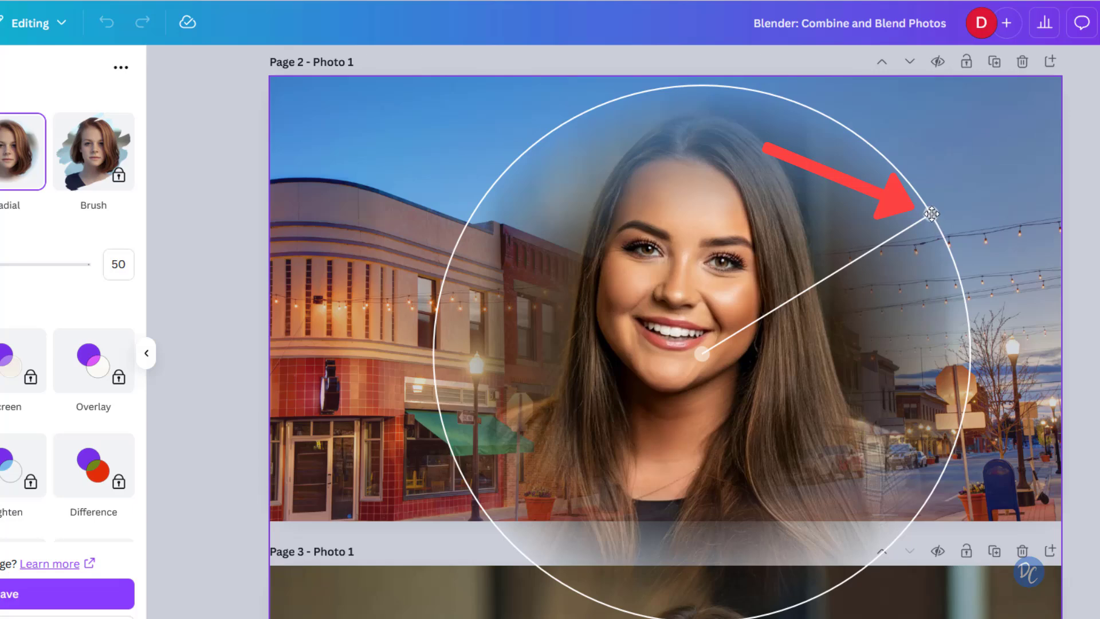
{"action": "left_click_drag", "start_coordinate": [931, 213], "coordinate": [861, 134]}
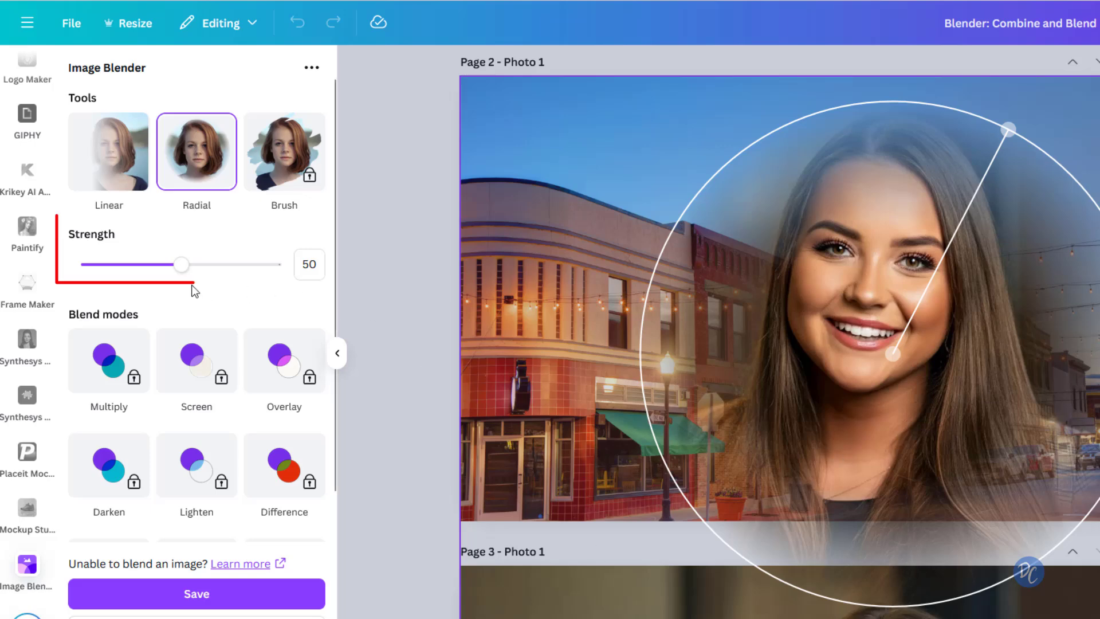
{"action": "left_click_drag", "start_coordinate": [182, 265], "coordinate": [287, 279]}
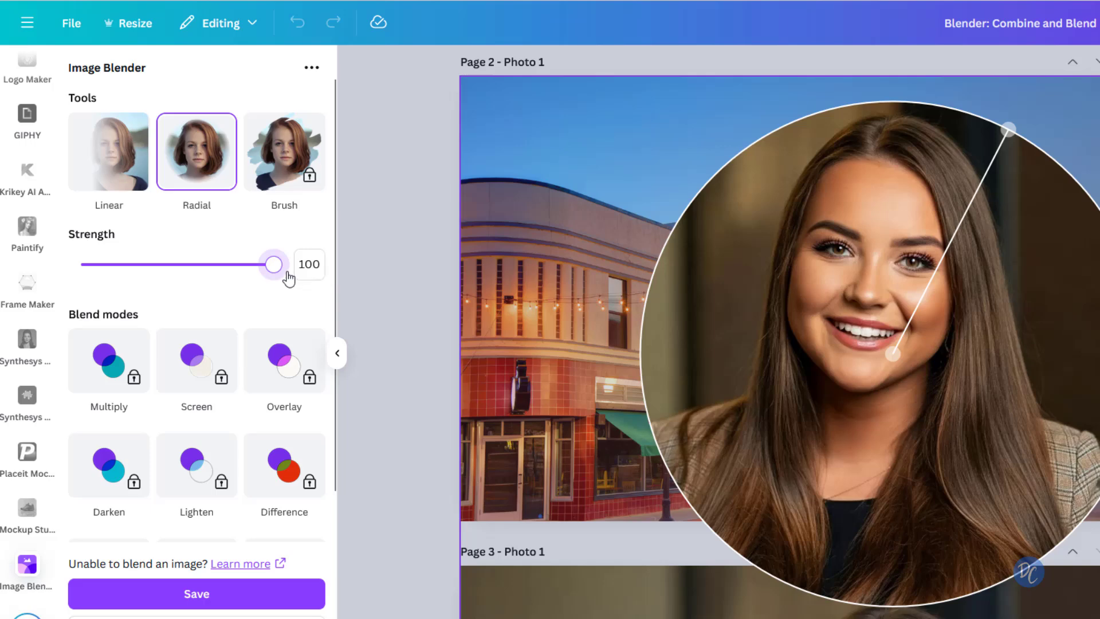
{"action": "left_click_drag", "start_coordinate": [283, 281], "coordinate": [171, 263]}
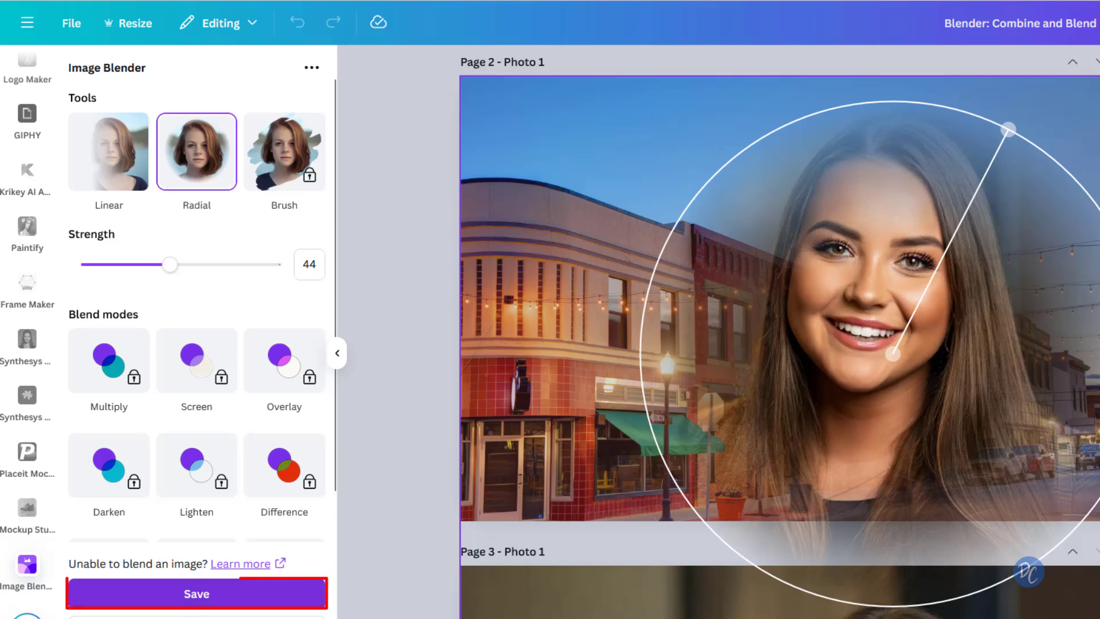
{"action": "left_click", "coordinate": [197, 593]}
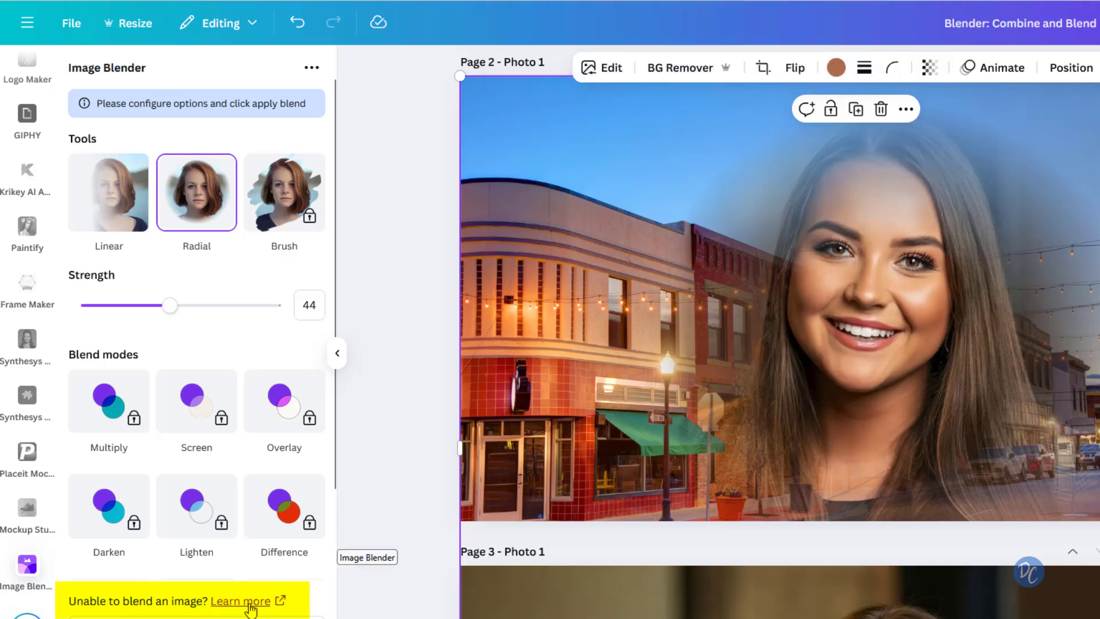
- Start a Linear blend on the woman's portrait on page 3
{"action": "left_click", "coordinate": [382, 373]}
{"action": "scroll", "coordinate": [383, 373], "scroll_direction": "down", "scroll_amount": 7}
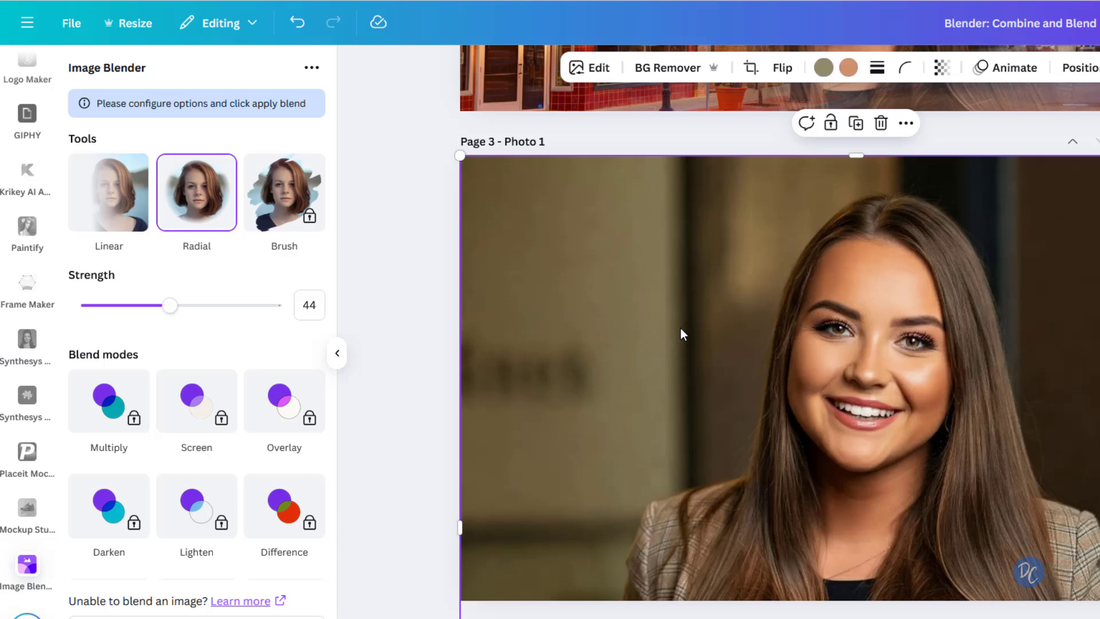
{"action": "left_click", "coordinate": [132, 215]}
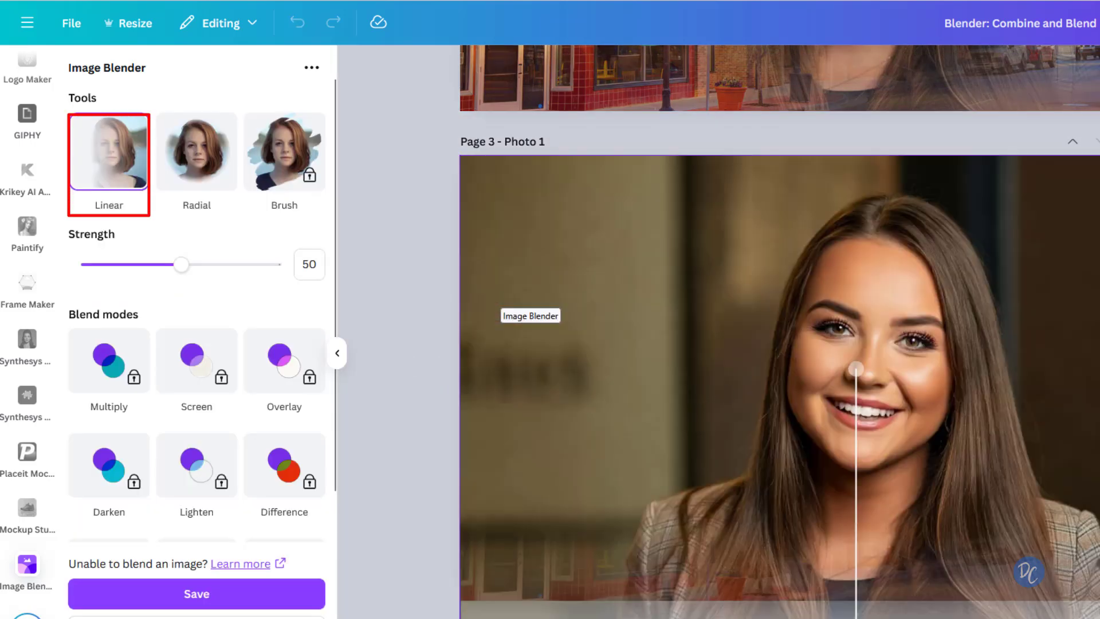
{"action": "scroll", "coordinate": [1096, 452], "scroll_direction": "down", "scroll_amount": 3}
{"action": "scroll", "coordinate": [1096, 452], "scroll_direction": "up", "scroll_amount": 2}
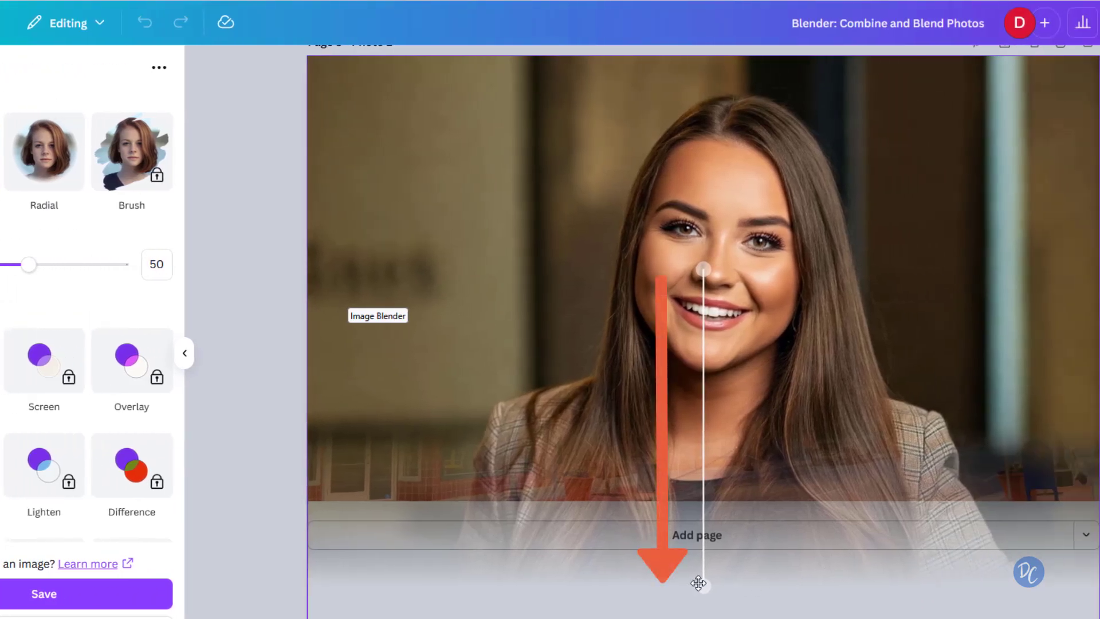
- Turn the linear blend to fade the portrait's left side into the street, and save it at strength 11
{"action": "scroll", "coordinate": [697, 582], "scroll_direction": "down", "scroll_amount": 1}
{"action": "left_click_drag", "start_coordinate": [700, 574], "coordinate": [501, 287]}
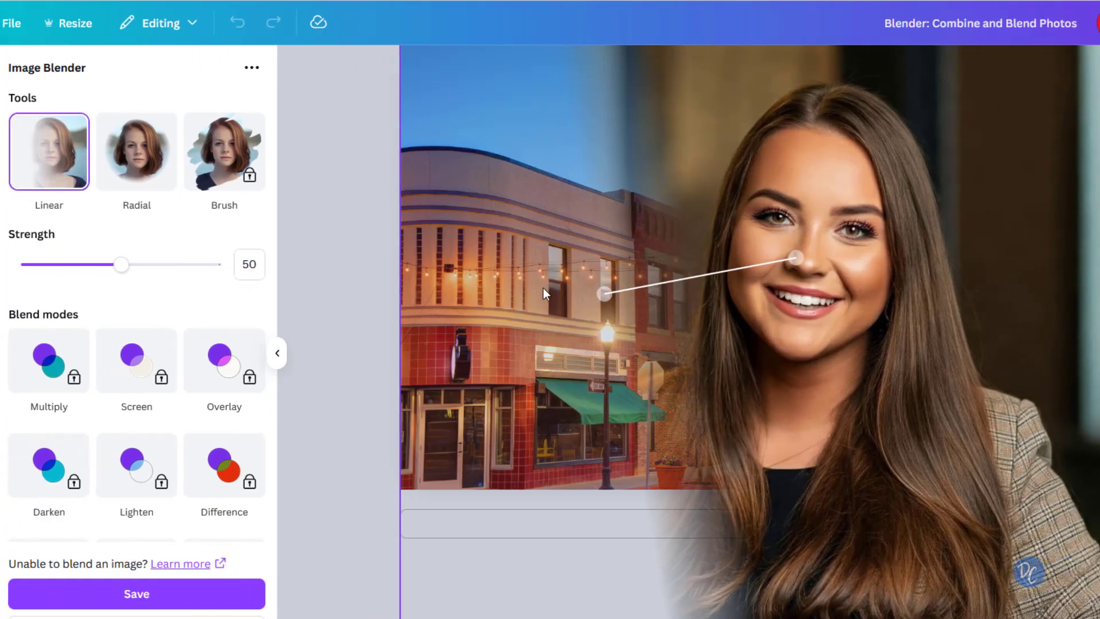
{"action": "left_click_drag", "start_coordinate": [121, 264], "coordinate": [49, 283]}
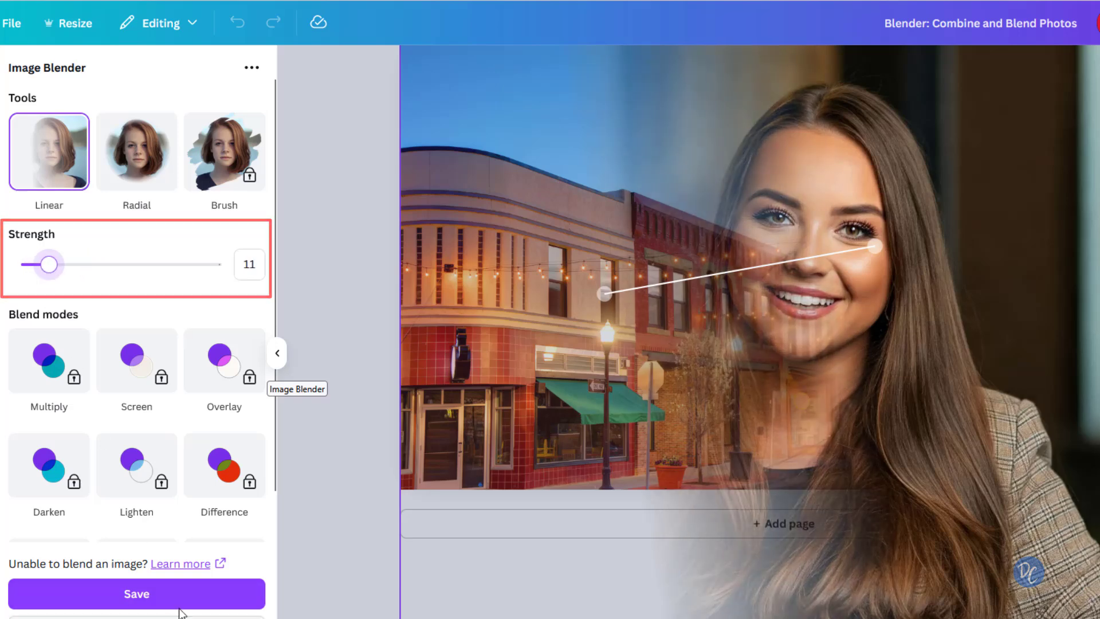
{"action": "left_click", "coordinate": [214, 595]}
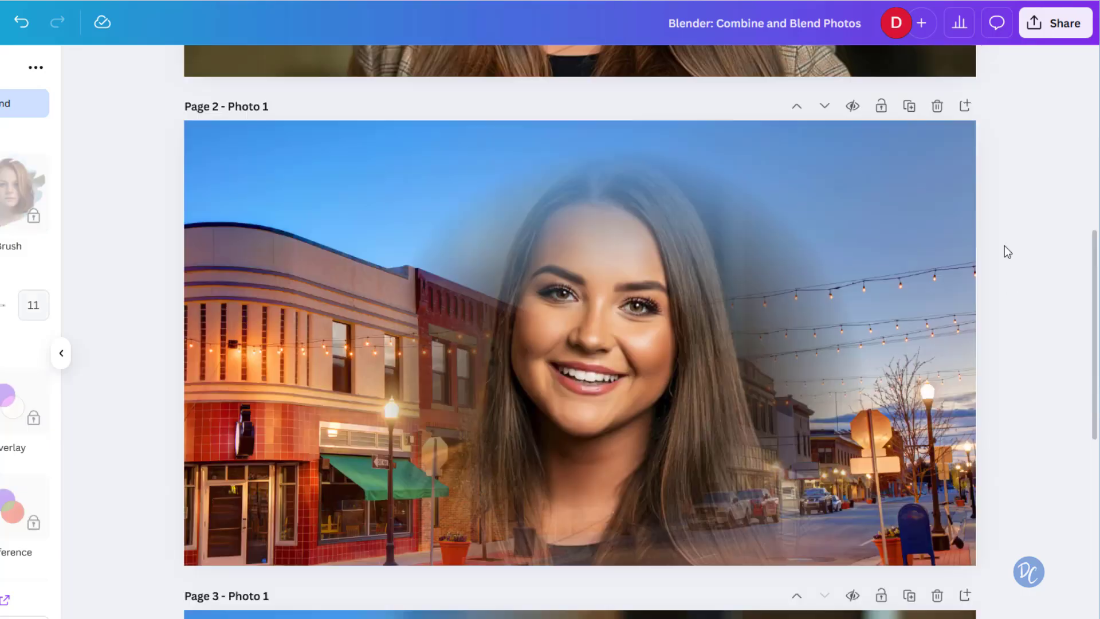
- Delete the first page with the unblended portrait and retitle the linear blend page "Photo 2"
{"action": "scroll", "coordinate": [1005, 250], "scroll_direction": "down", "scroll_amount": 1}
{"action": "scroll", "coordinate": [1004, 246], "scroll_direction": "up", "scroll_amount": 6}
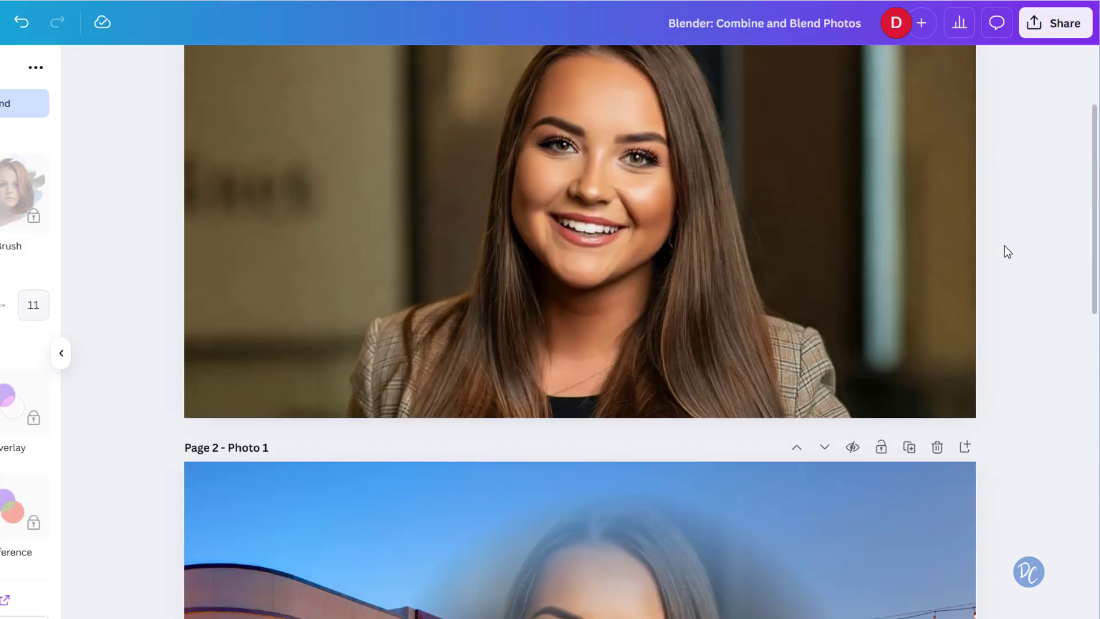
{"action": "scroll", "coordinate": [1004, 246], "scroll_direction": "down", "scroll_amount": 2}
{"action": "scroll", "coordinate": [1004, 246], "scroll_direction": "up", "scroll_amount": 3}
{"action": "scroll", "coordinate": [1005, 246], "scroll_direction": "up", "scroll_amount": 2}
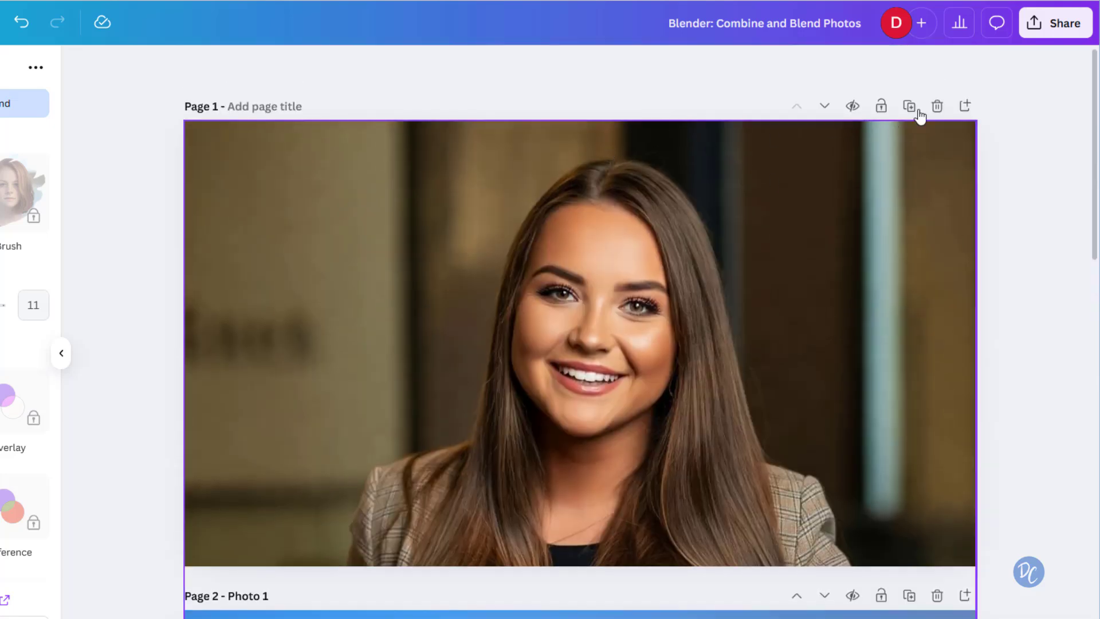
{"action": "left_click", "coordinate": [937, 107]}
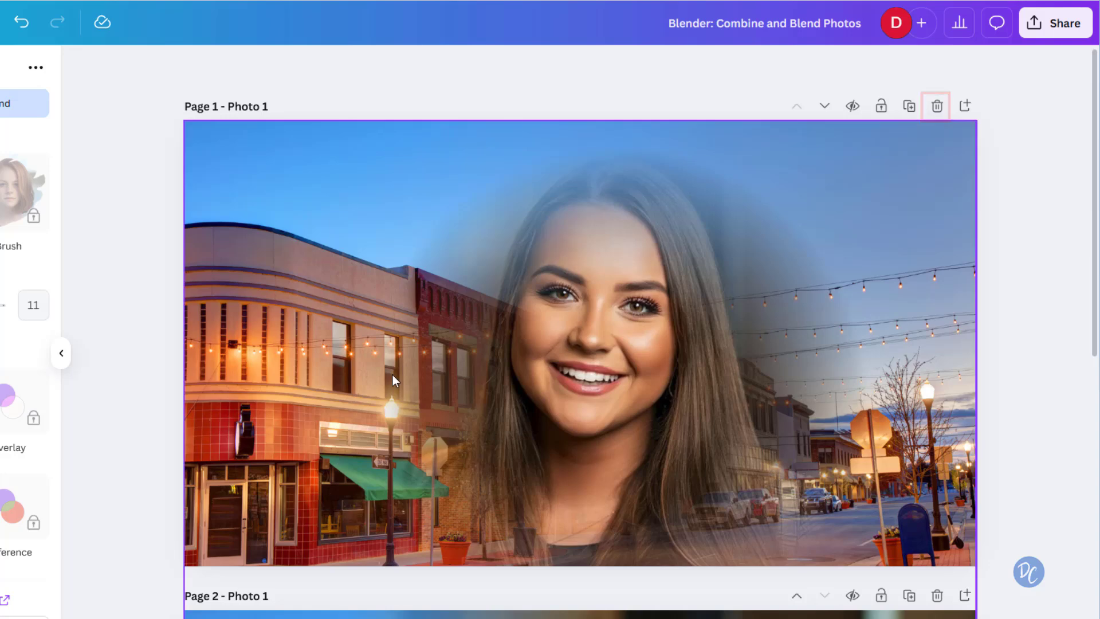
{"action": "scroll", "coordinate": [393, 375], "scroll_direction": "down", "scroll_amount": 5}
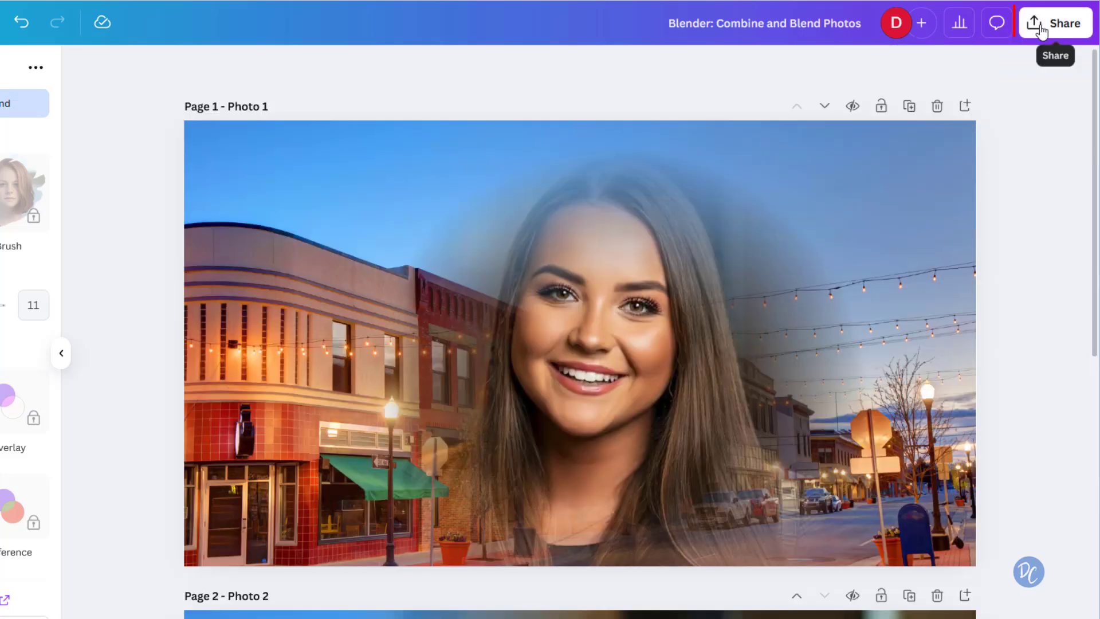
- Download only the current page, Page 1, as a PNG at size 1
{"action": "left_click", "coordinate": [1056, 23]}
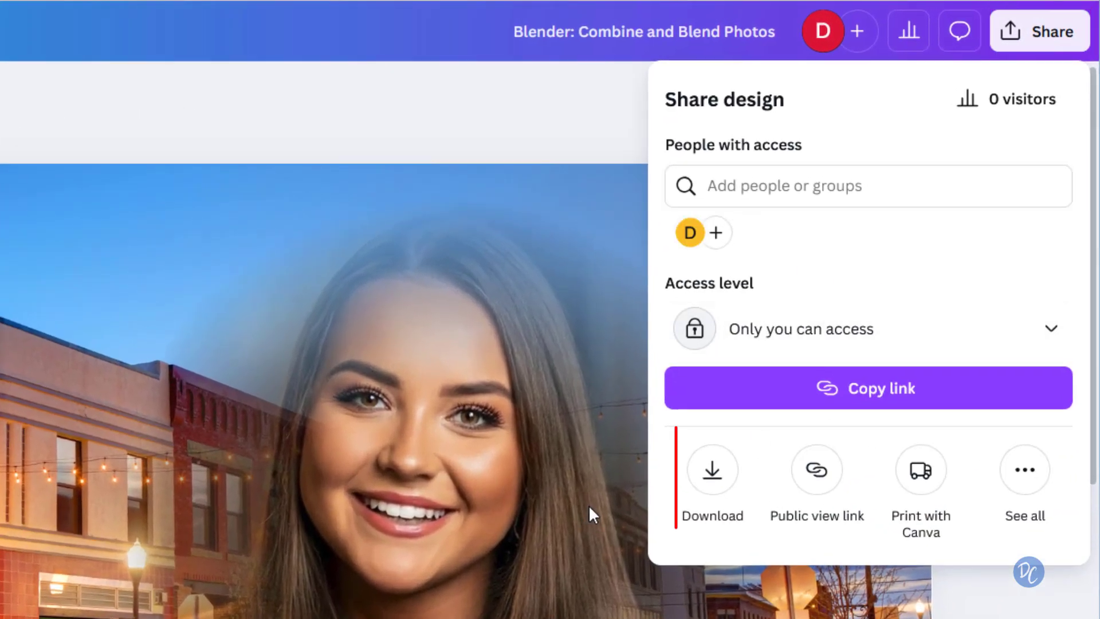
{"action": "left_click", "coordinate": [712, 473]}
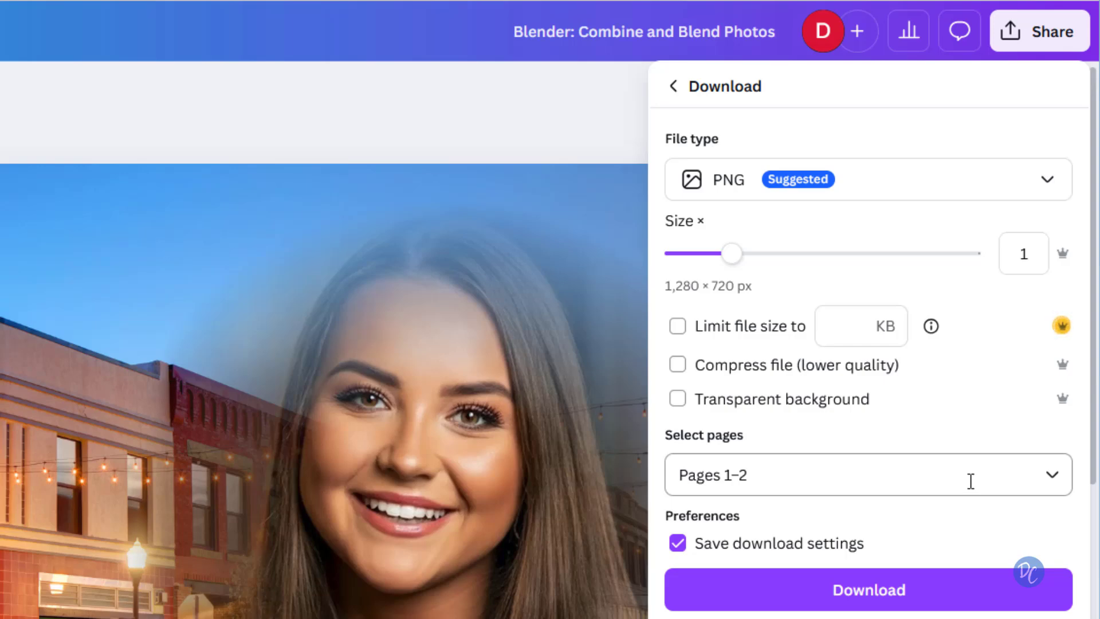
{"action": "left_click", "coordinate": [1057, 482]}
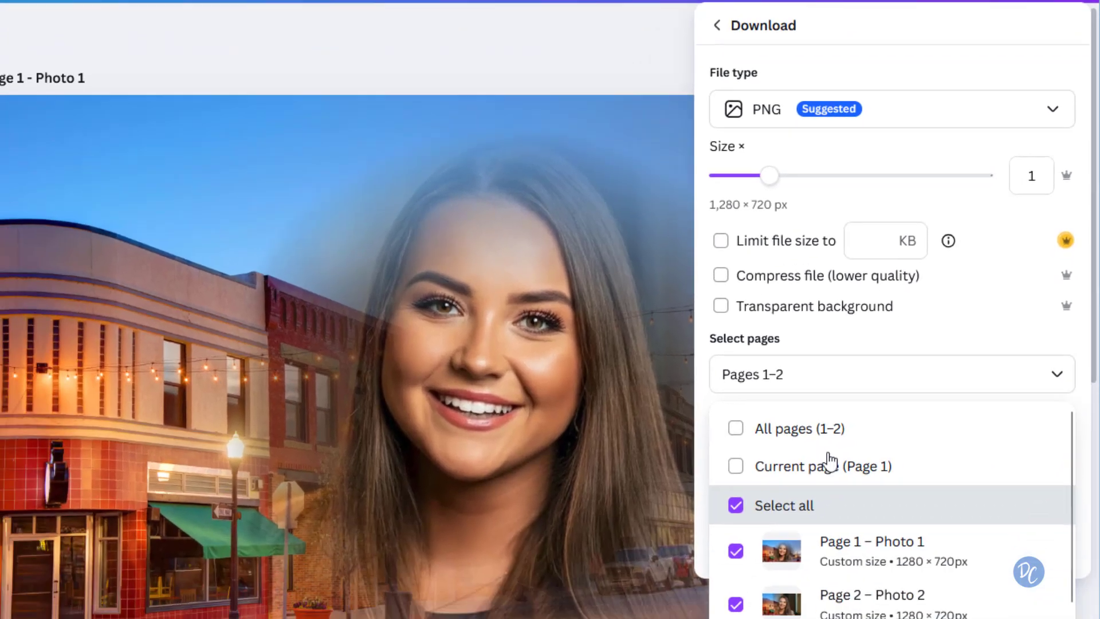
{"action": "left_click", "coordinate": [869, 466]}
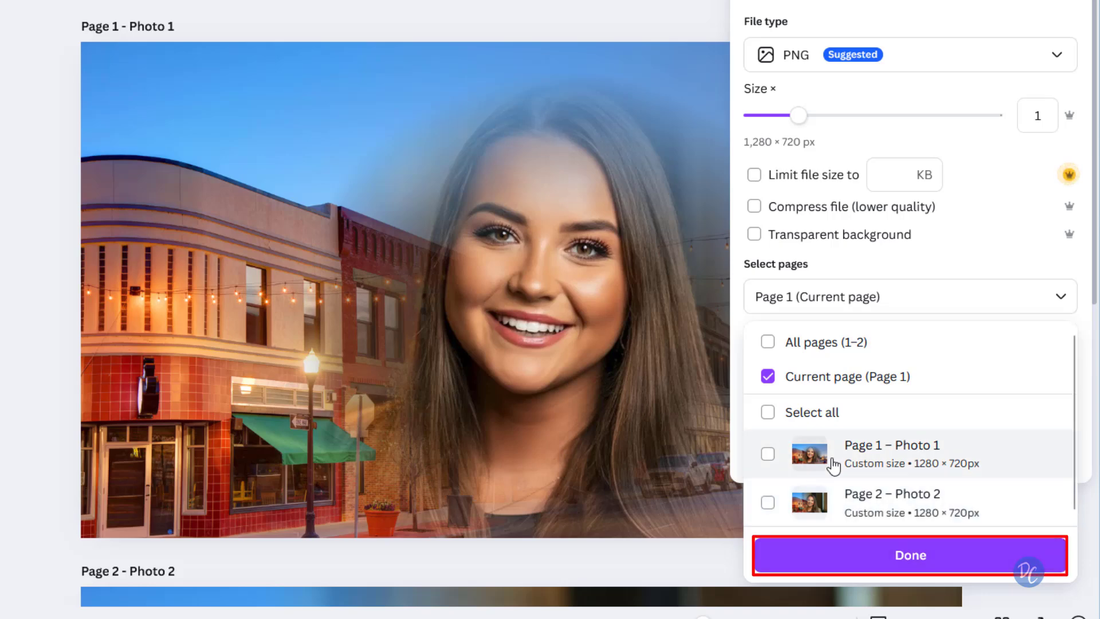
{"action": "left_click", "coordinate": [864, 558]}
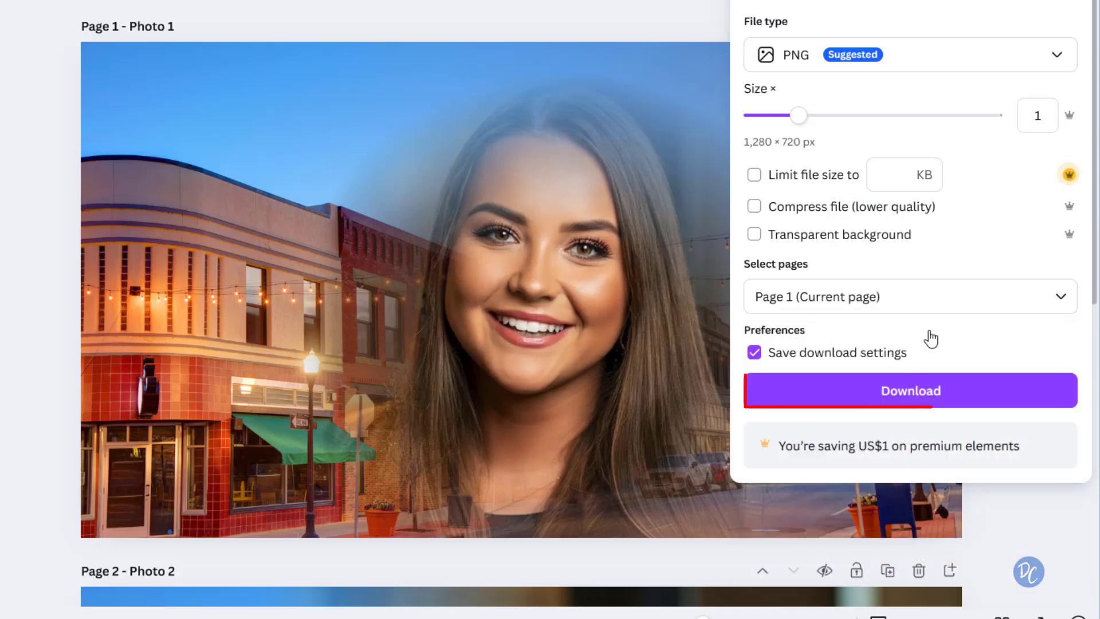
{"action": "left_click", "coordinate": [952, 391]}
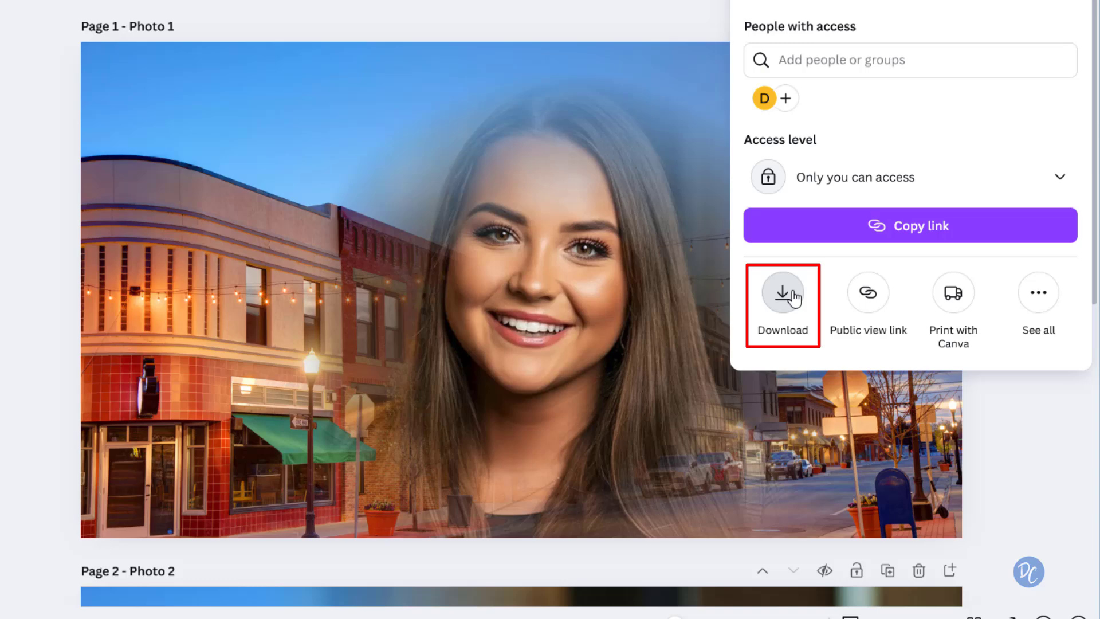
- Download only Page 2, the linear blend, as a PNG at size 1
{"action": "left_click", "coordinate": [793, 297]}
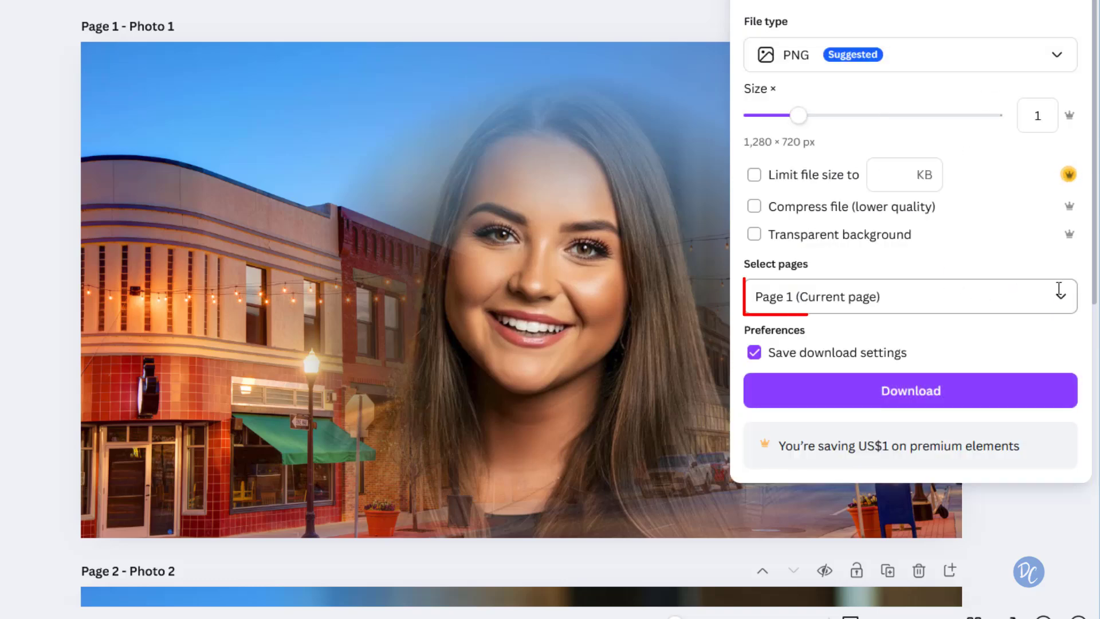
{"action": "left_click", "coordinate": [1060, 297]}
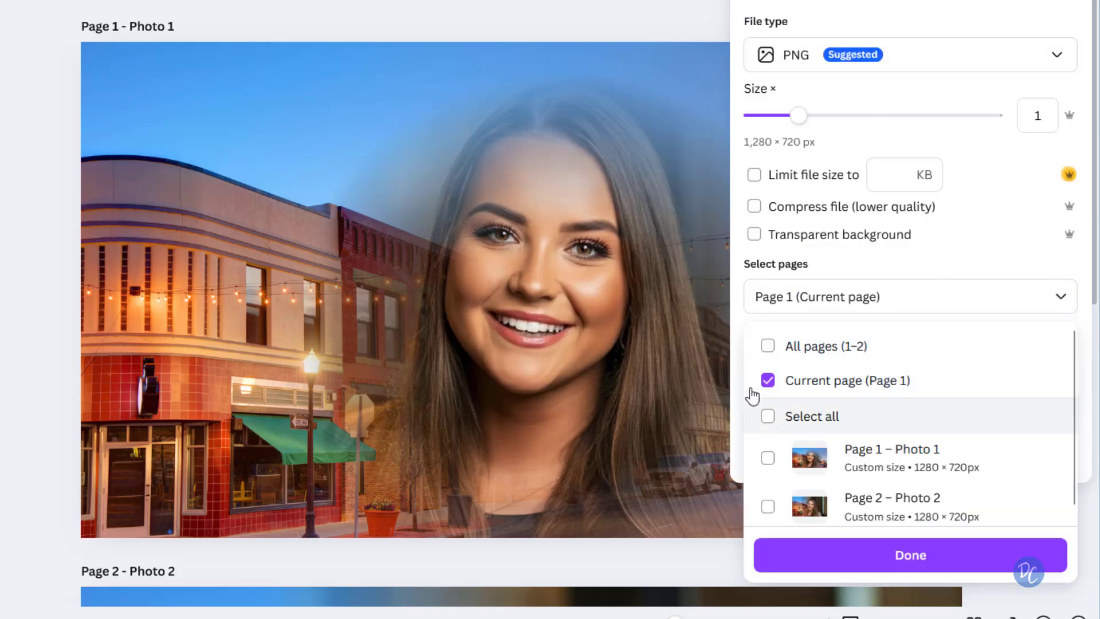
{"action": "left_click", "coordinate": [768, 382]}
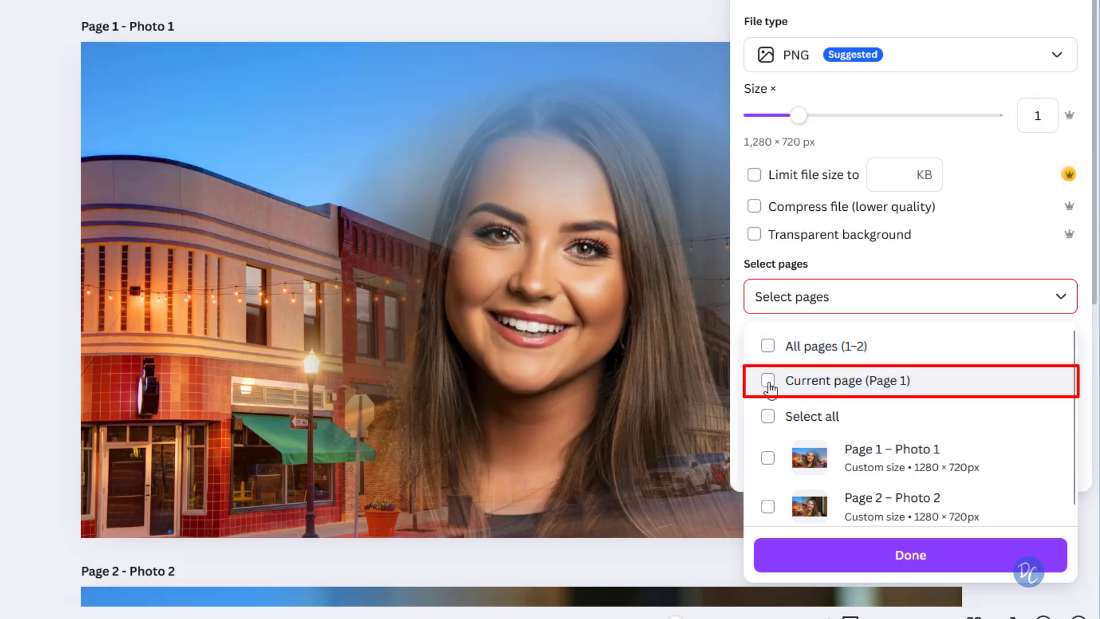
{"action": "left_click", "coordinate": [768, 502]}
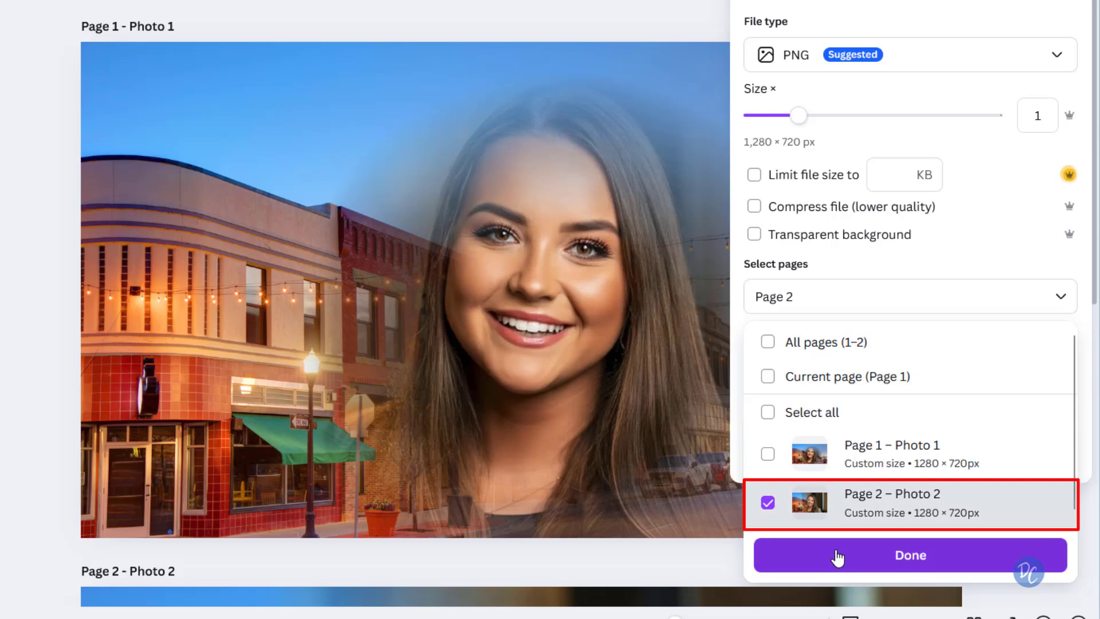
{"action": "left_click", "coordinate": [835, 555]}
{"action": "left_click", "coordinate": [830, 394]}
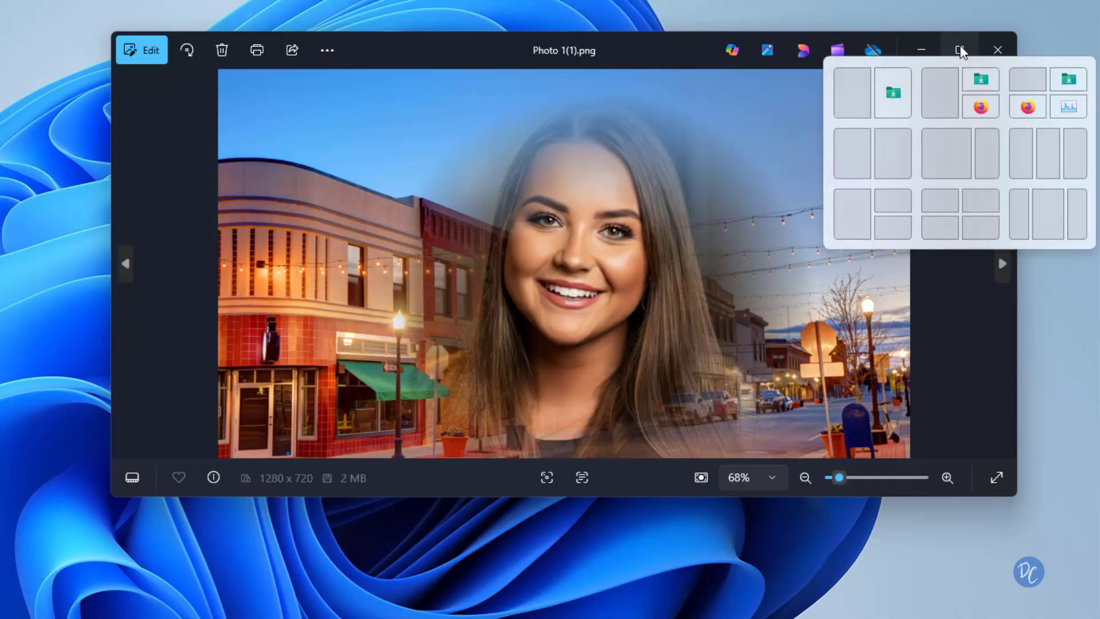
- Maximize the downloaded Photo 1(1).png in the image viewer to examine the radial blend
{"action": "left_click", "coordinate": [961, 51]}
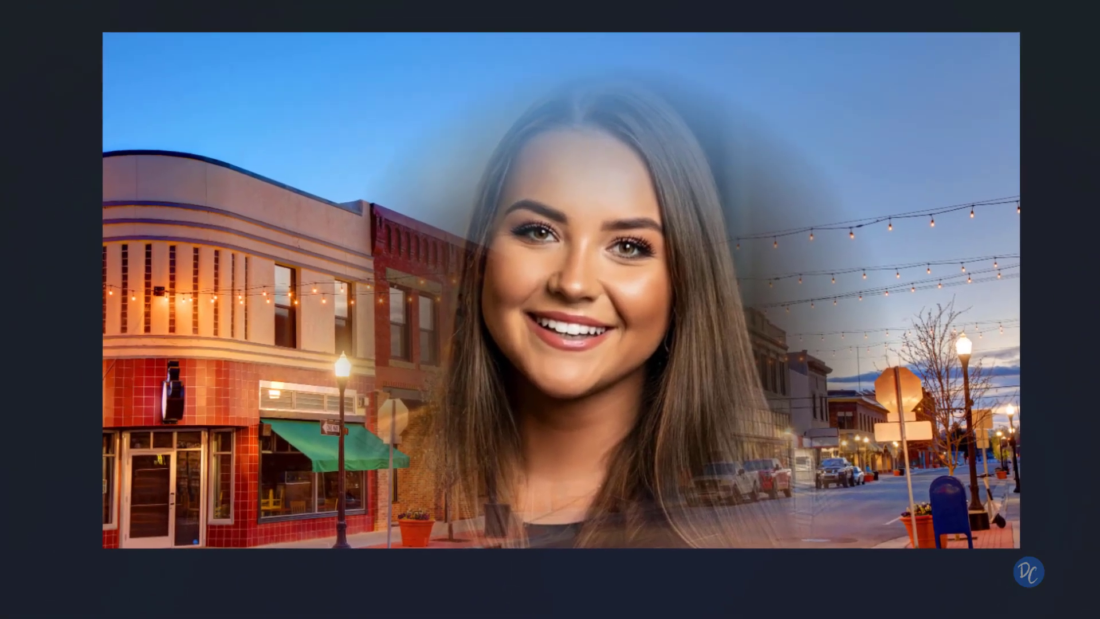